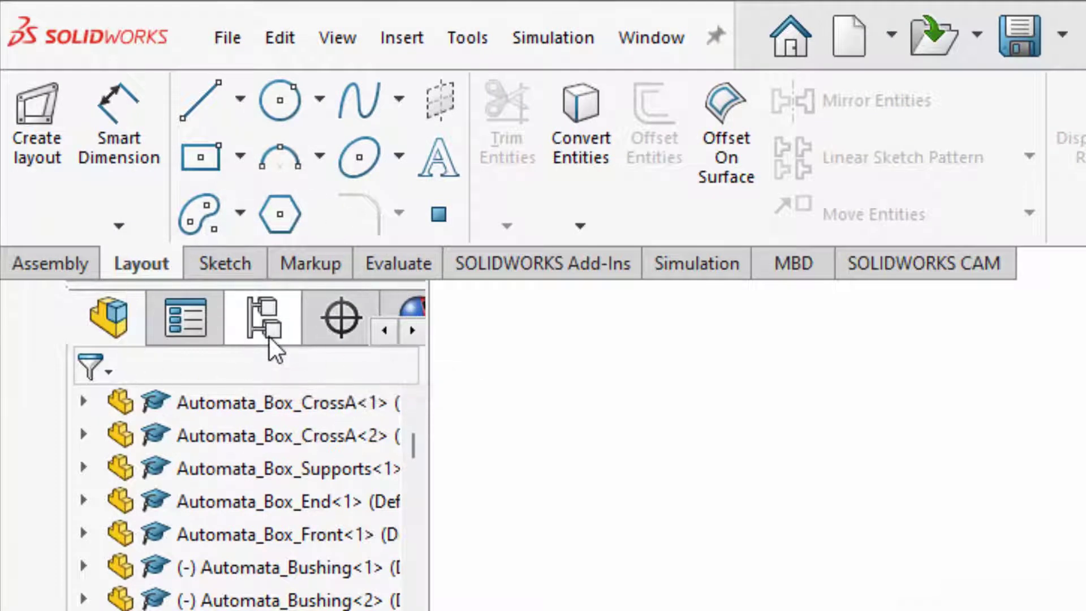
# Start a new exploded view on the Default configuration from the ConfigurationManager.
pyautogui.click(269, 337)
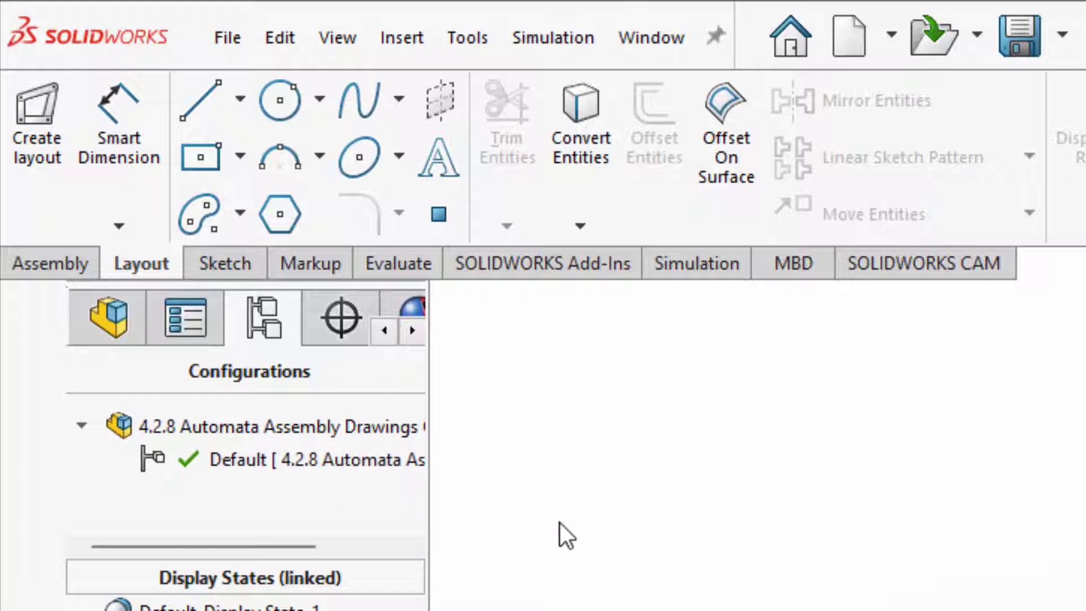
pyautogui.click(70, 273)
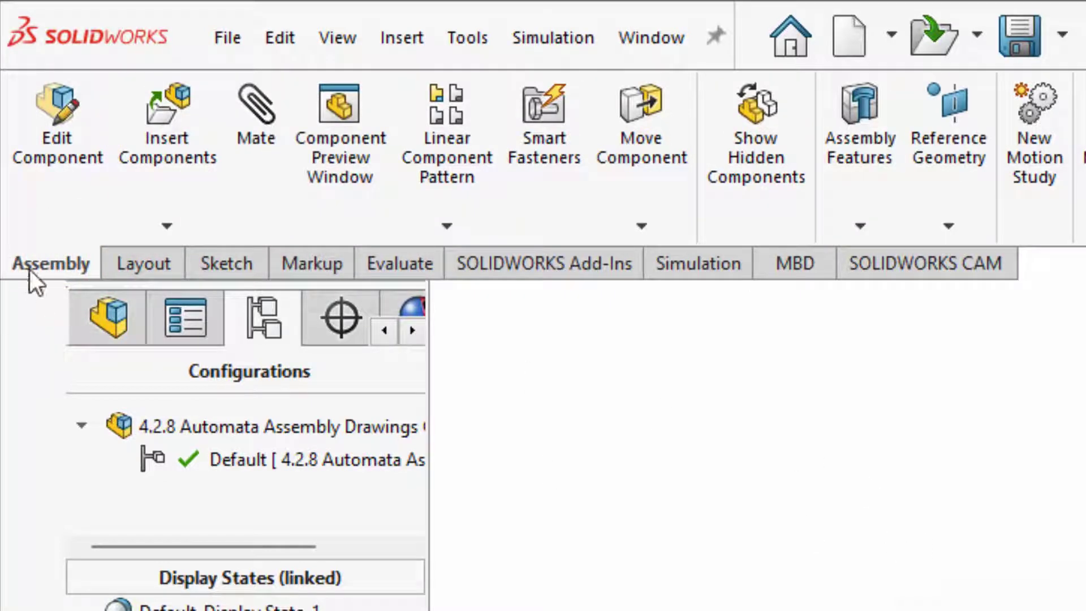
pyautogui.press('ctrl')
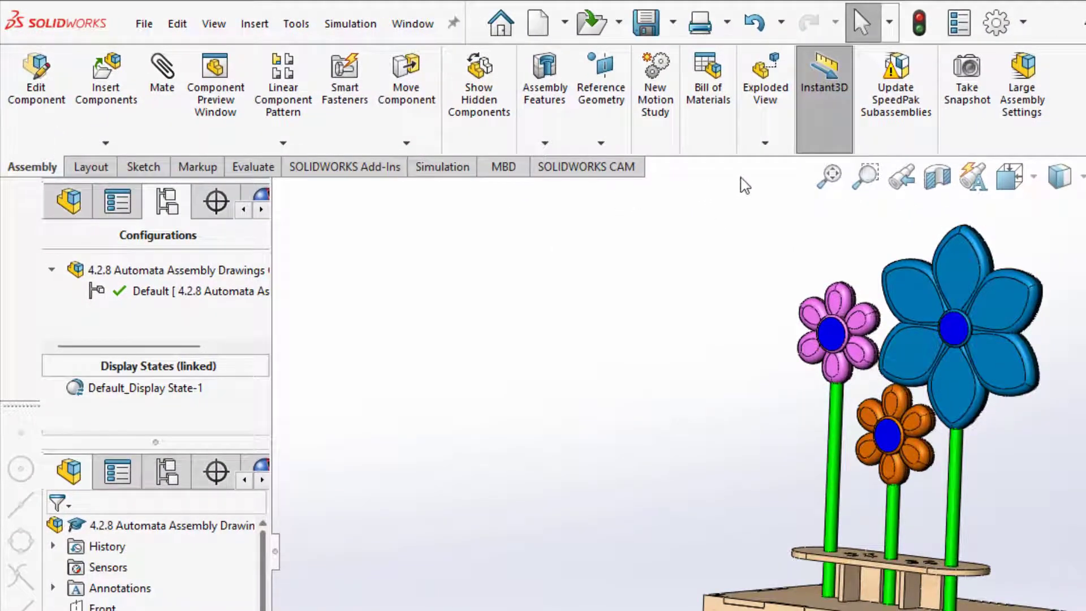
pyautogui.click(765, 143)
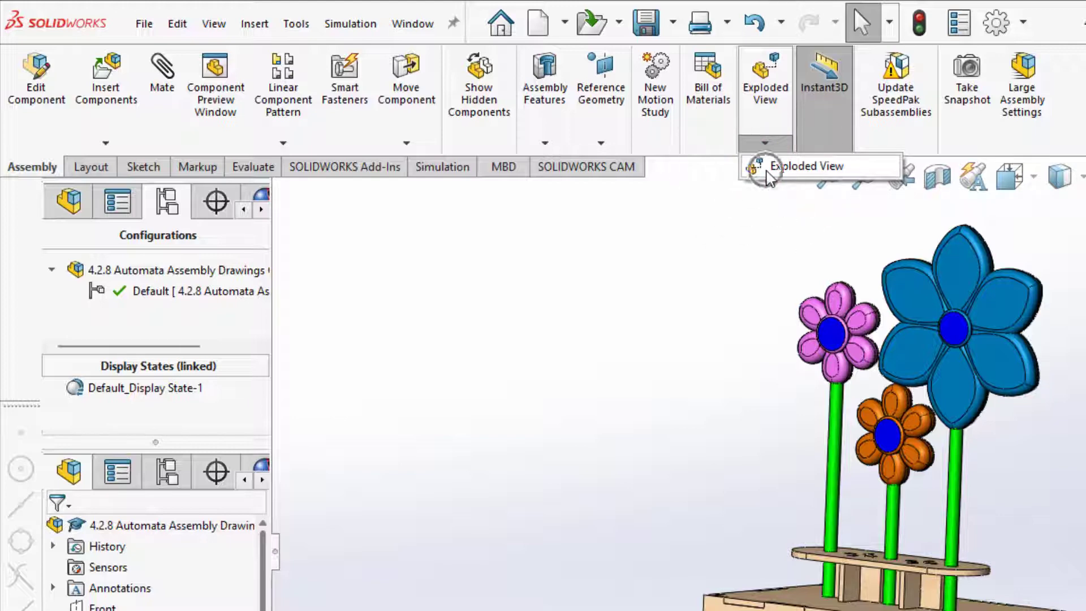
pyautogui.click(445, 294)
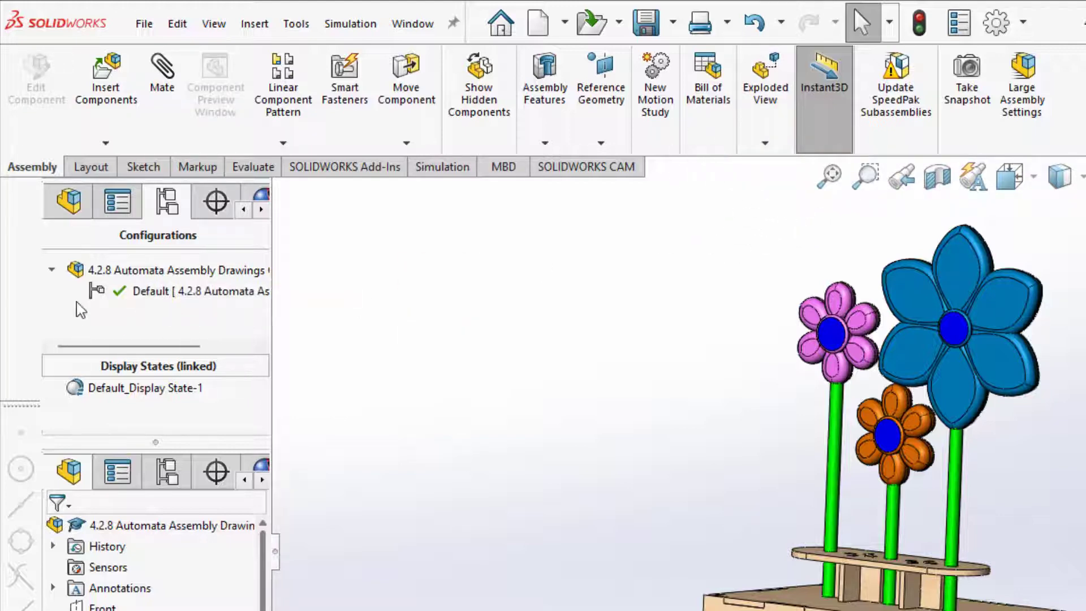
pyautogui.rightClick(100, 293)
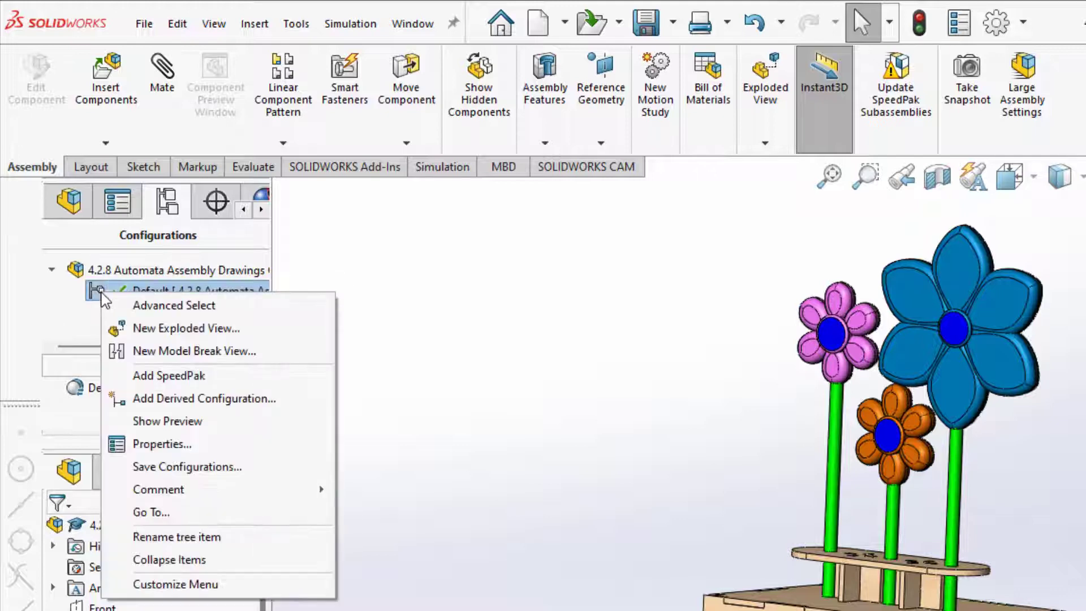
pyautogui.click(152, 334)
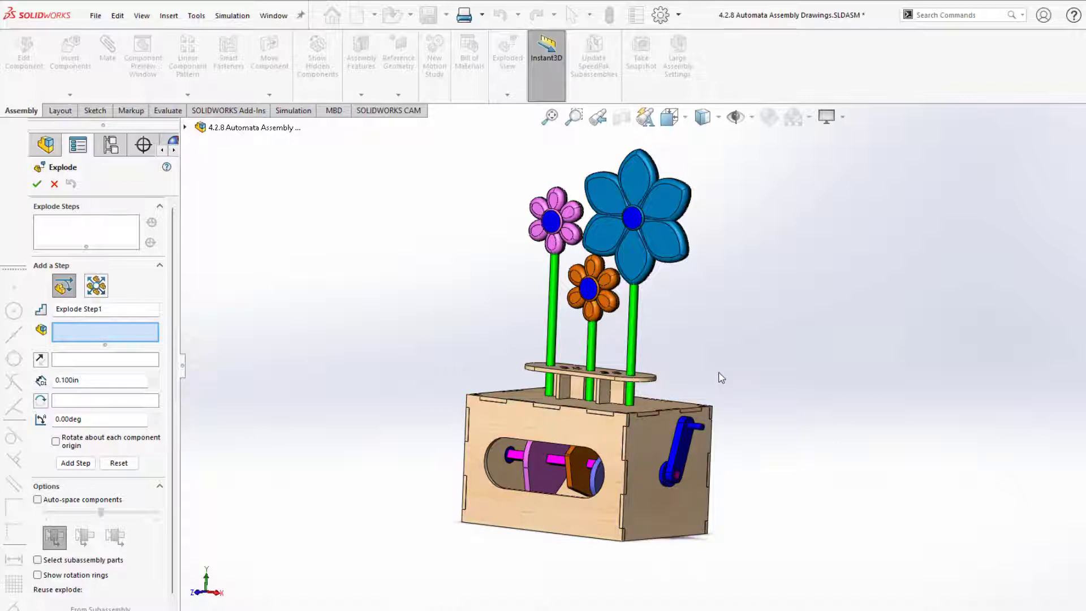
# Pick the large blue flower Flower3-1 as the component for Explode Step1.
pyautogui.scroll(6, 724, 379)
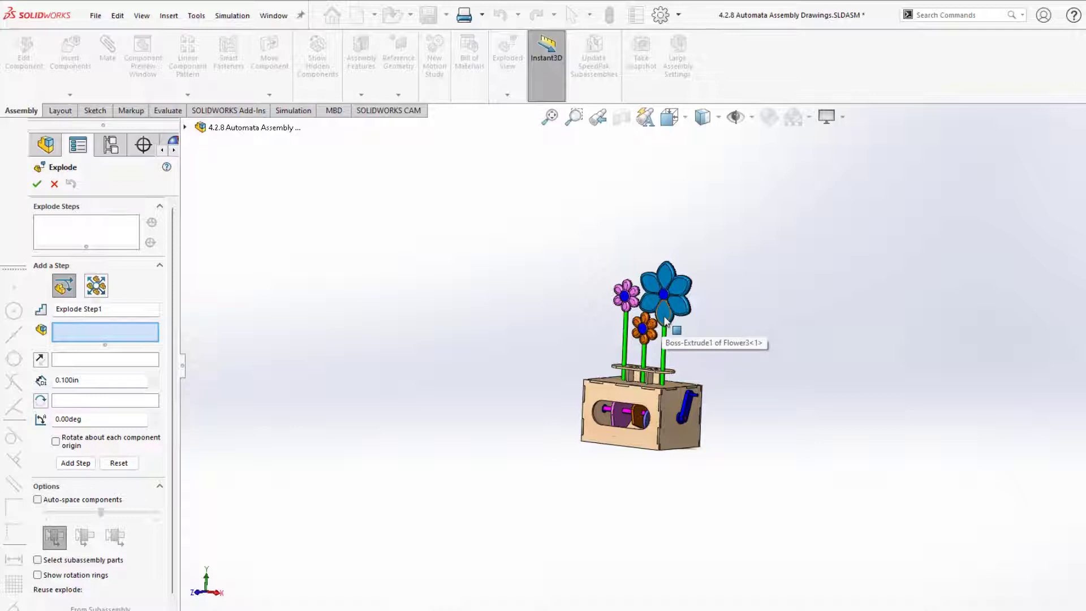
pyautogui.click(666, 320)
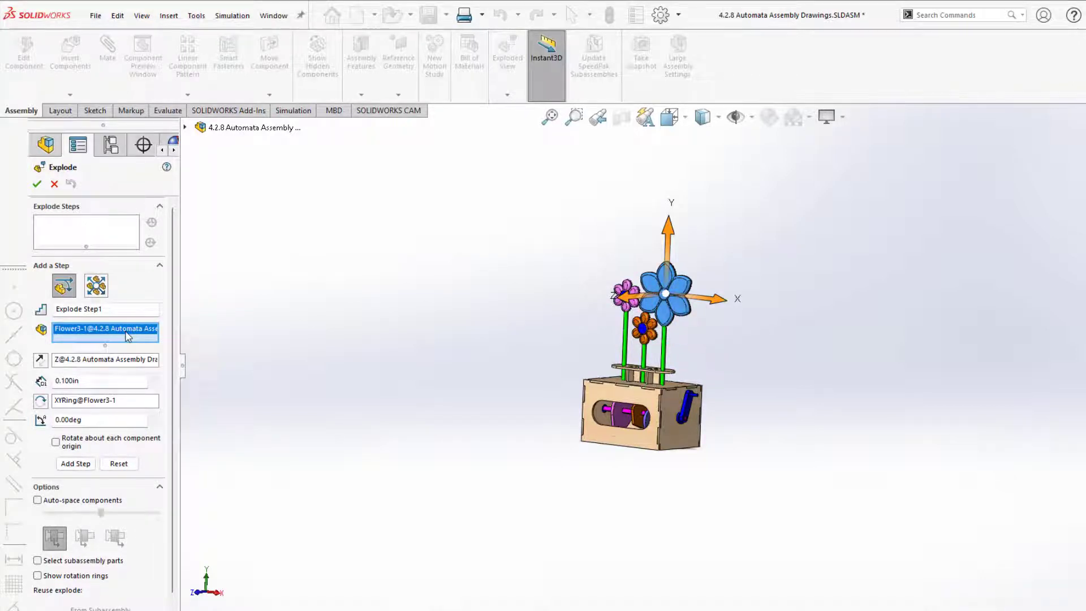
pyautogui.press('ctrl')
pyautogui.press('ctrl')
pyautogui.press('ctrl')
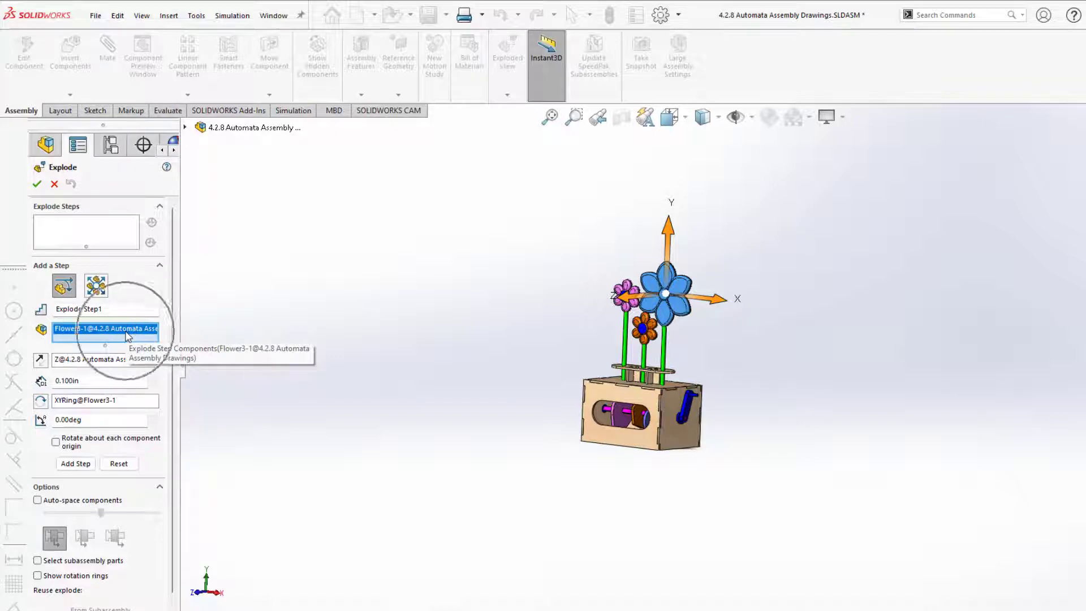
pyautogui.press('ctrl')
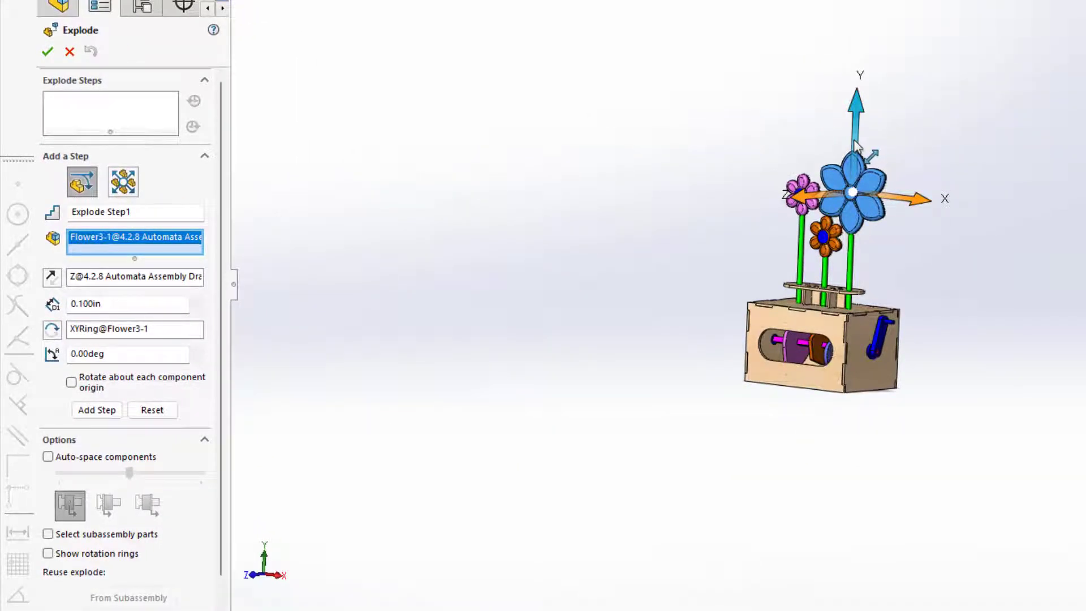
# Lift the blue, pink and orange flowers 2.000in upward along Y as Explode Step1.
pyautogui.moveTo(858, 142); pyautogui.dragTo(858, 101)
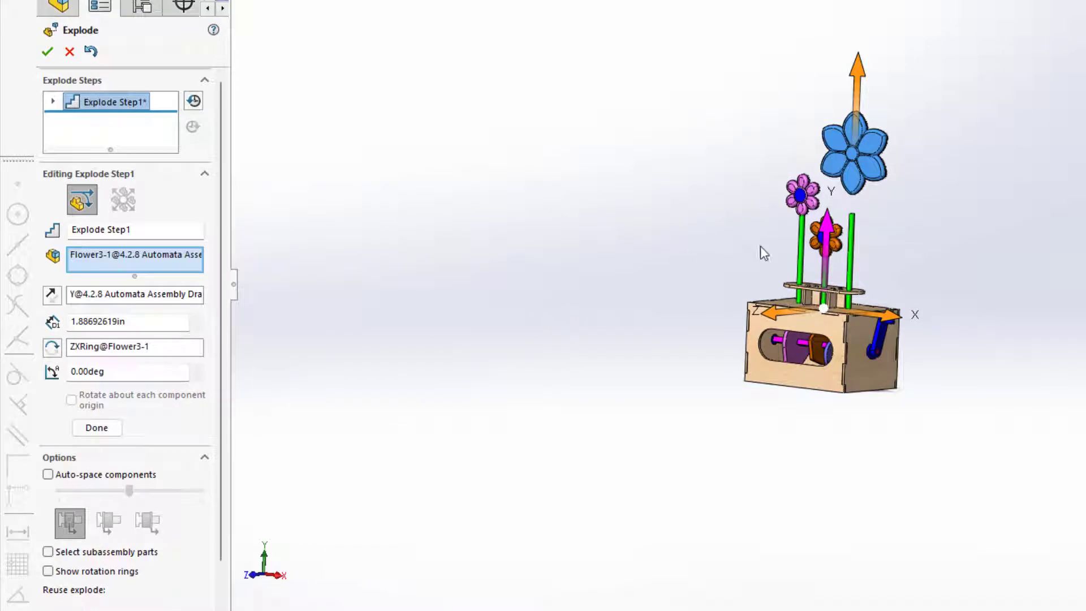
pyautogui.click(799, 202)
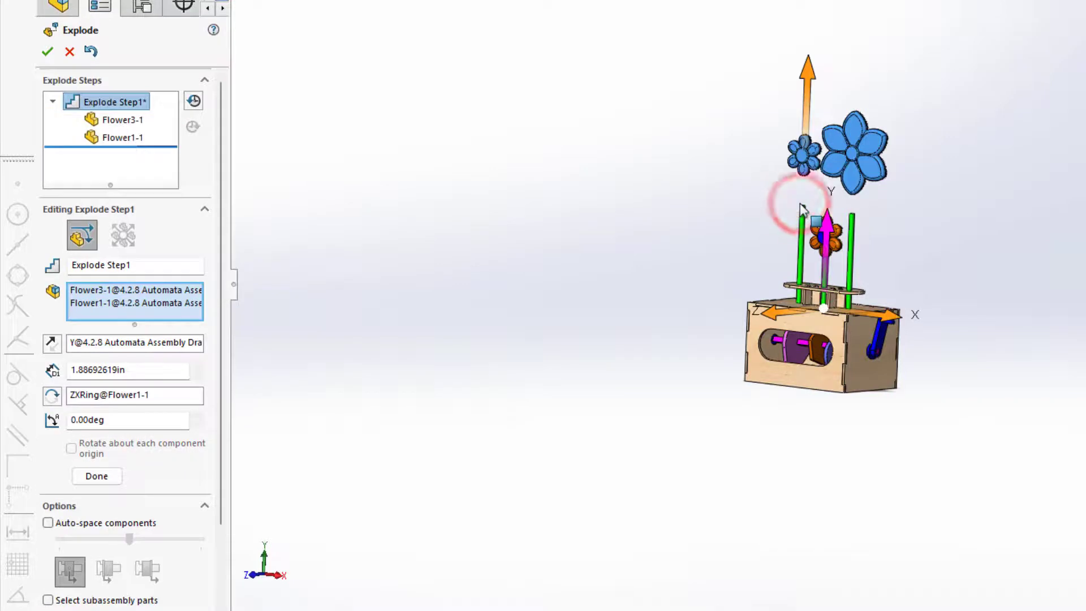
pyautogui.click(822, 244)
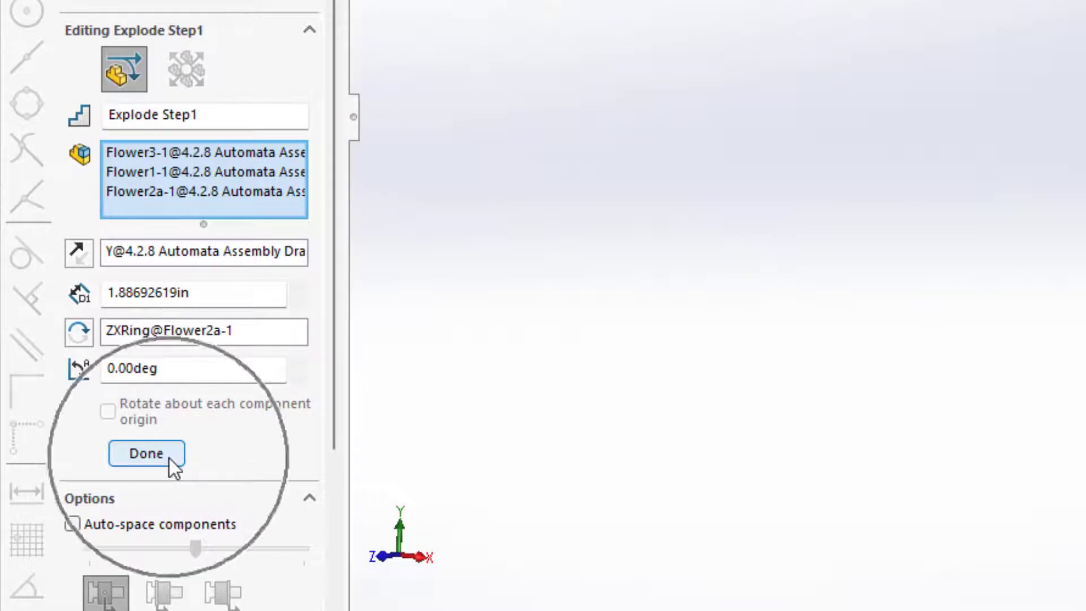
pyautogui.click(208, 293)
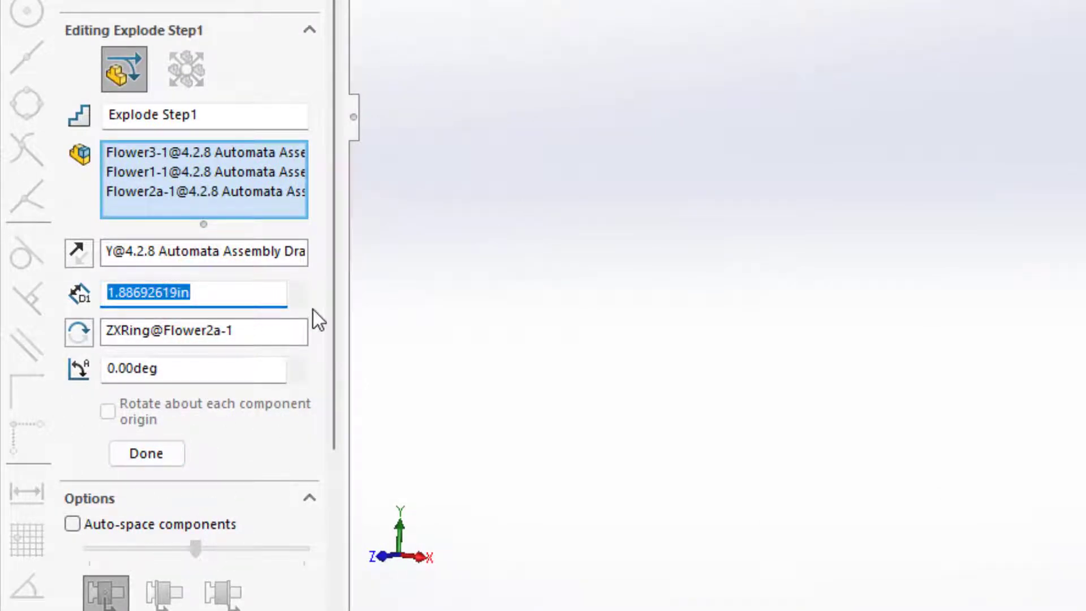
pyautogui.write('2')
pyautogui.press('Return')
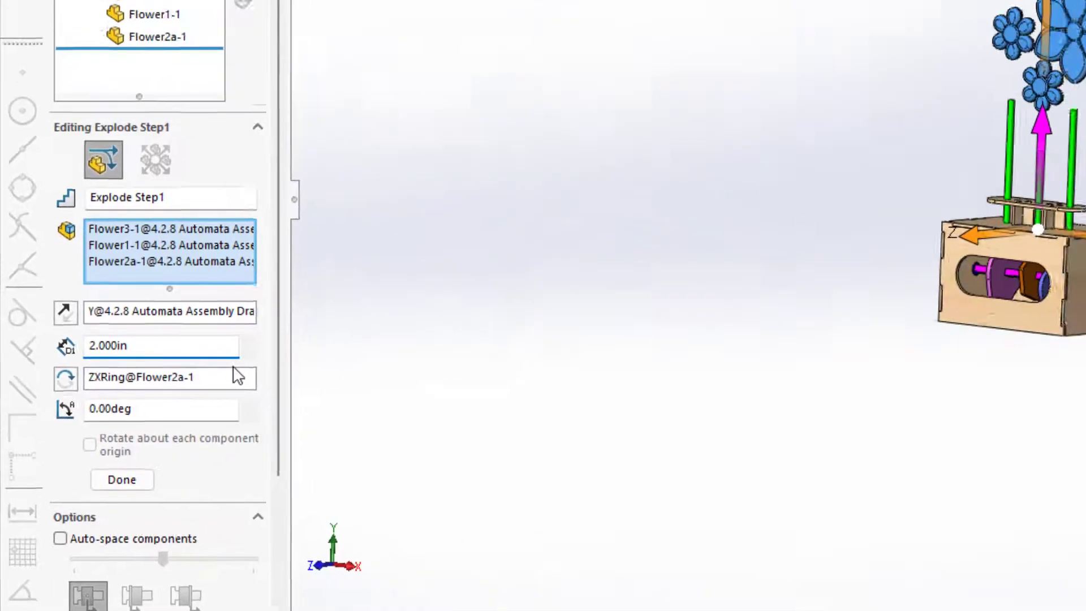
pyautogui.click(113, 496)
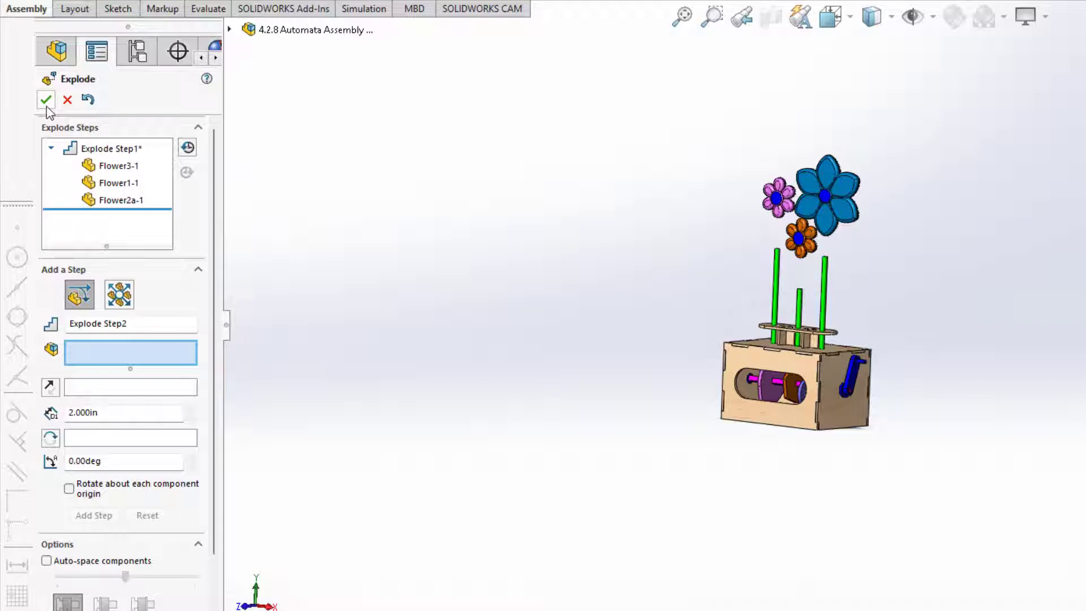
# Accept the exploded view, then reopen Exploded View1 under Default with Edit Feature.
pyautogui.click(46, 101)
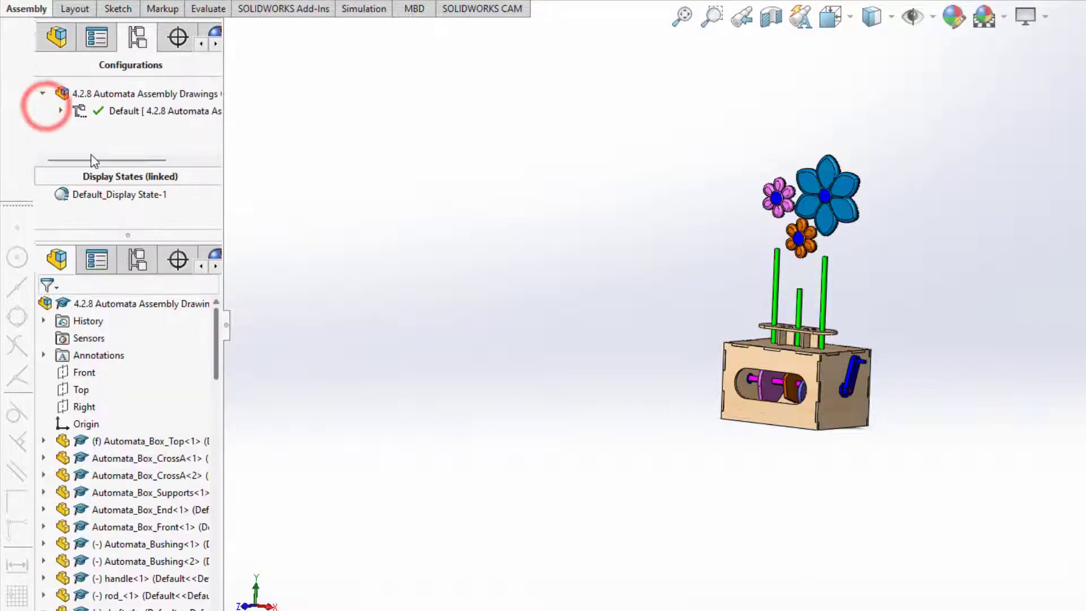
pyautogui.click(61, 111)
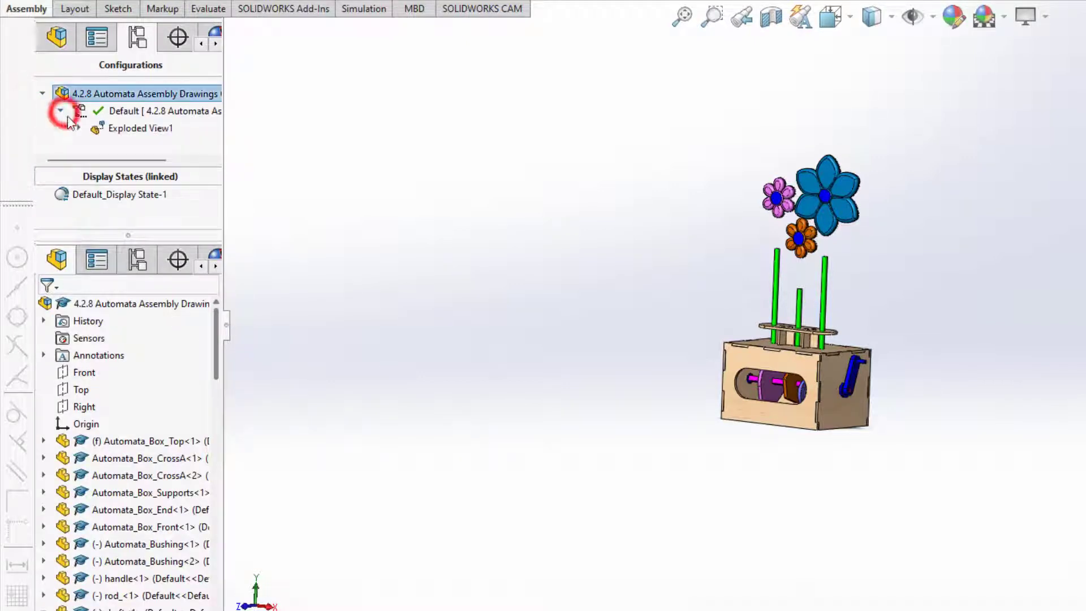
pyautogui.rightClick(99, 133)
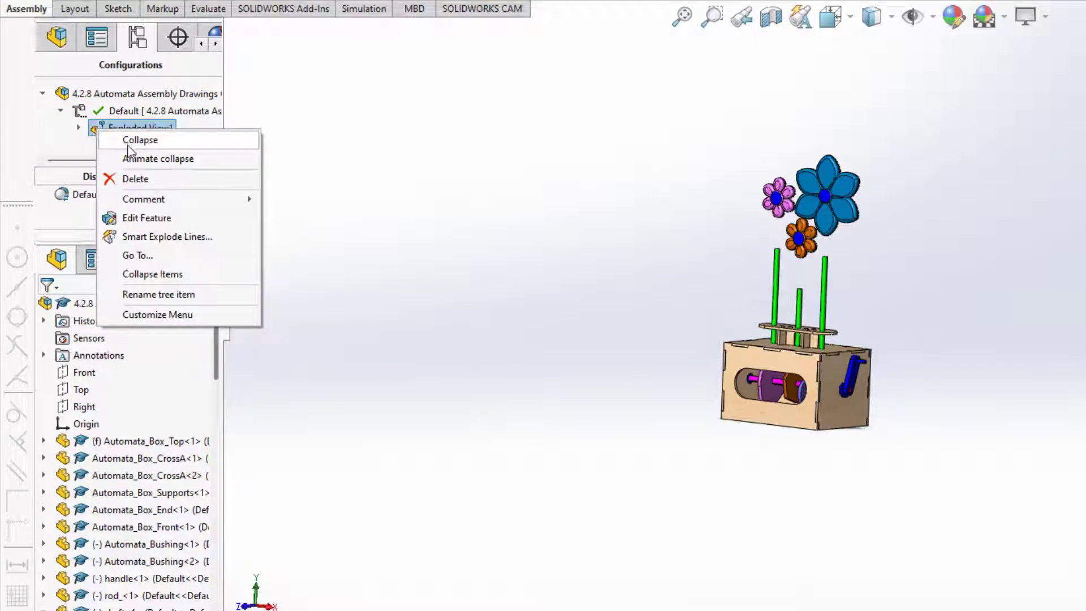
pyautogui.click(148, 218)
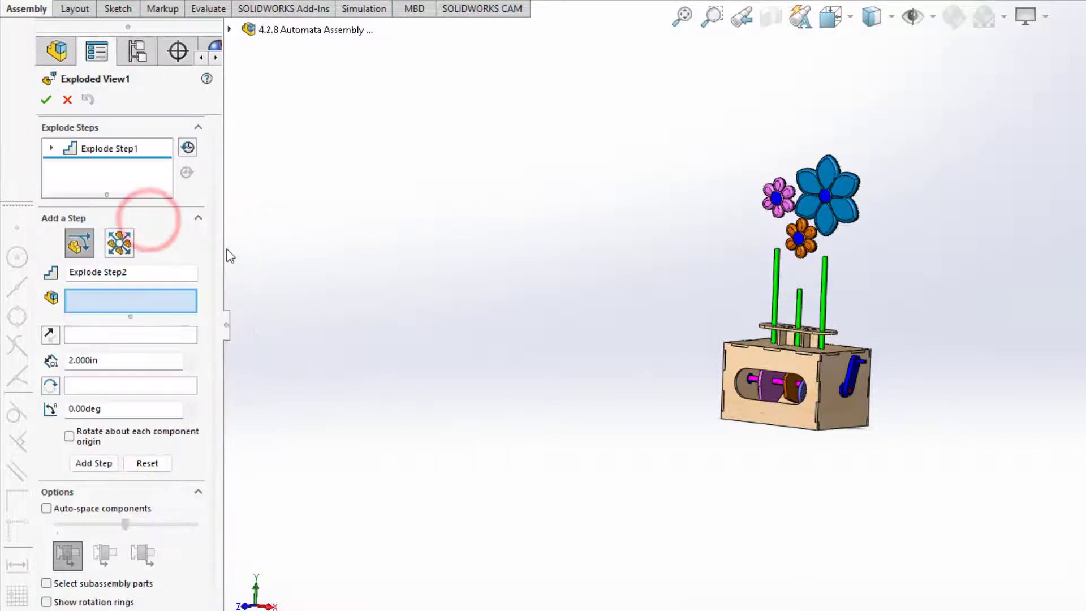
# Review Explode Step1 and its three flowers.
pyautogui.click(51, 147)
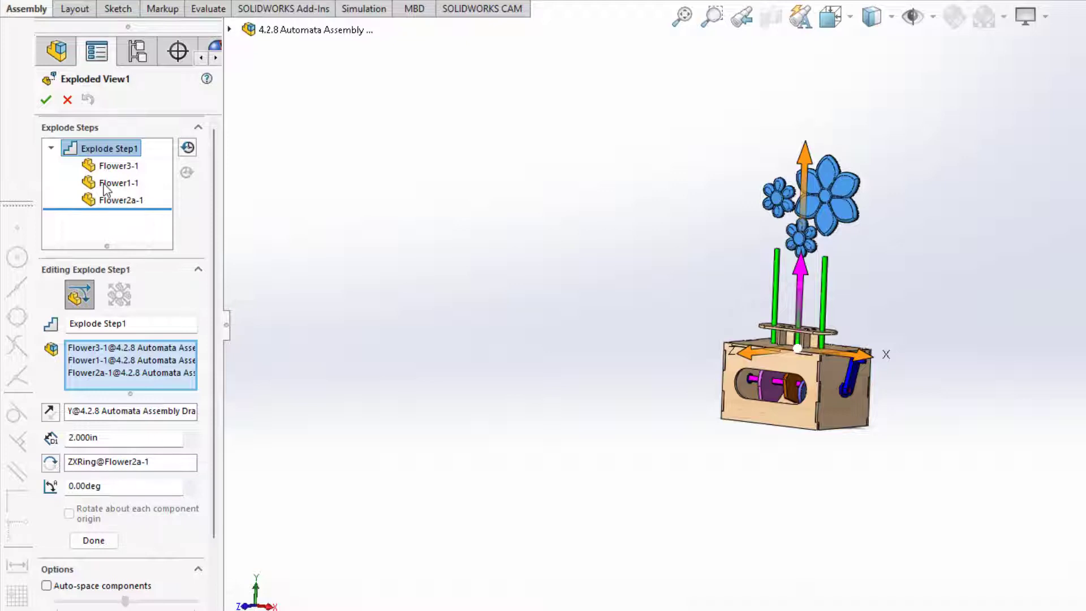
pyautogui.click(104, 225)
pyautogui.click(96, 541)
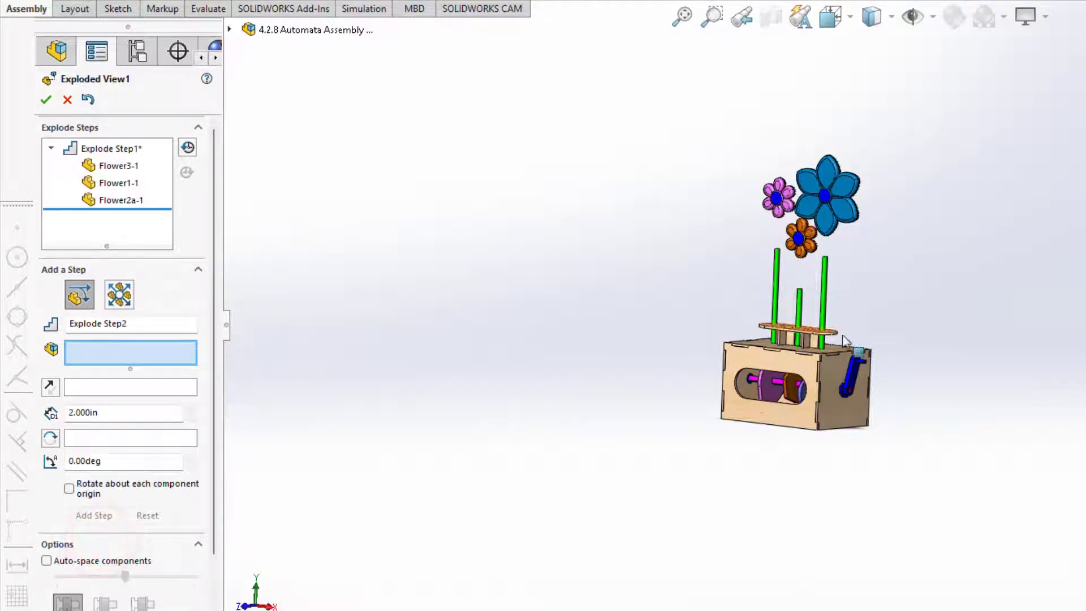
# Slide the rods out along X: rod_Flat_-1 to the right, rod_-1 and roda_-1 left.
pyautogui.click(825, 312)
pyautogui.moveTo(861, 320); pyautogui.dragTo(928, 334)
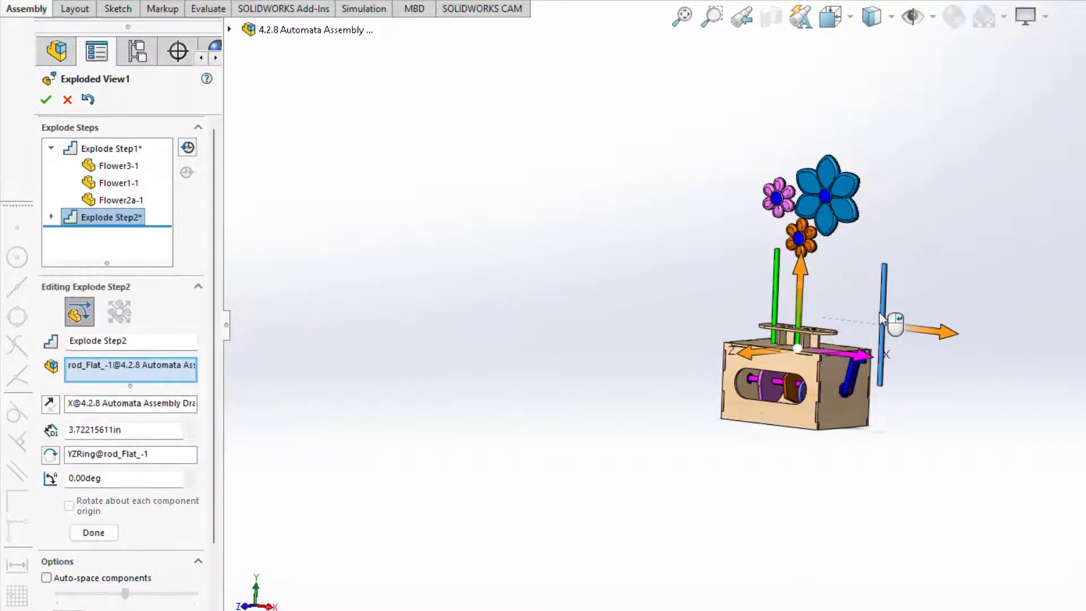
pyautogui.click(94, 532)
pyautogui.click(774, 284)
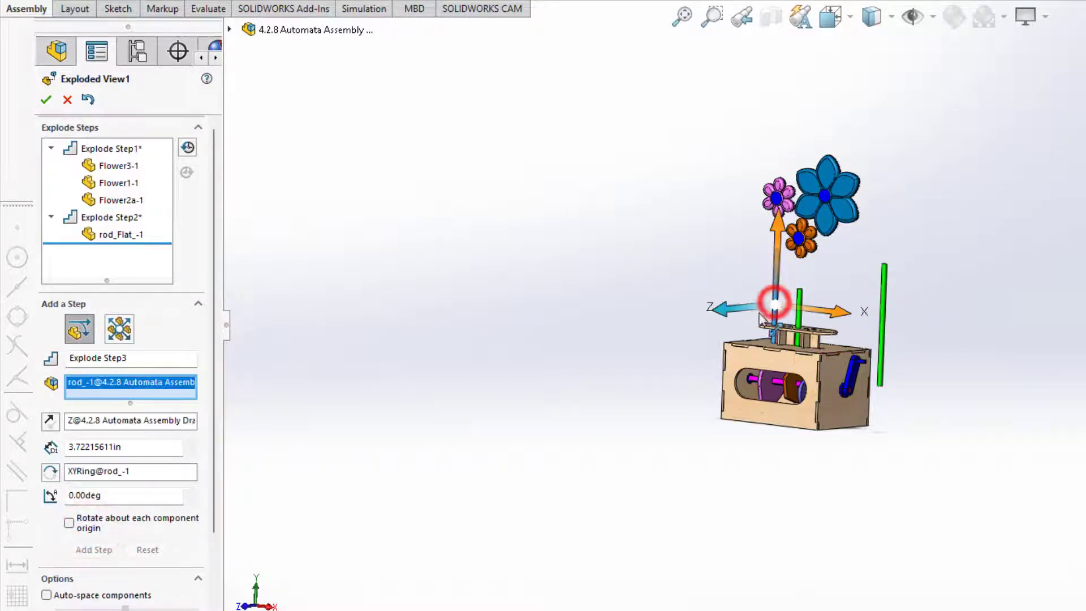
pyautogui.moveTo(827, 312); pyautogui.dragTo(740, 312)
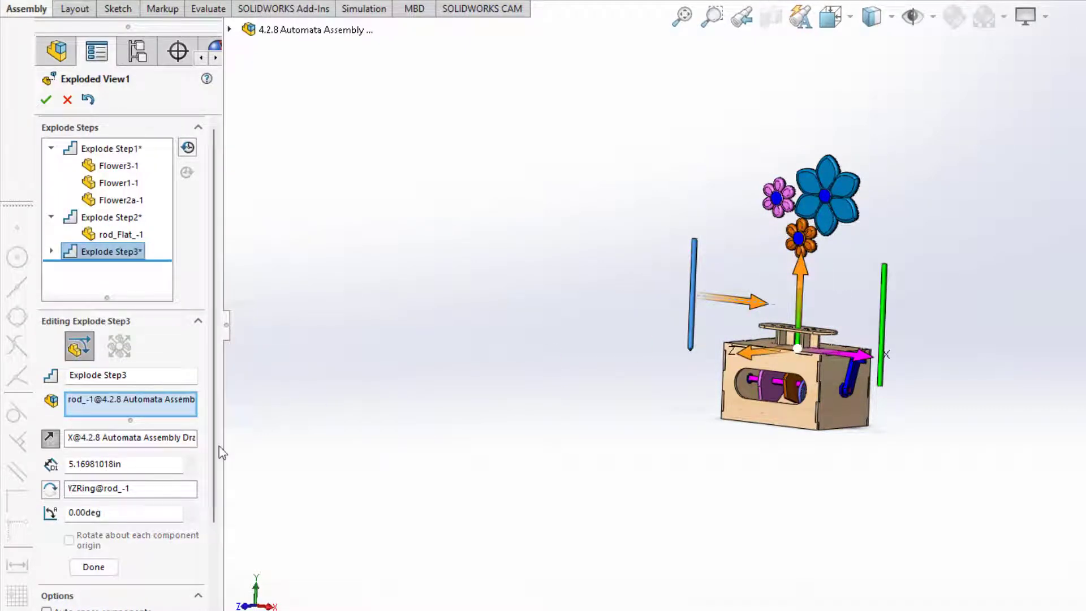
pyautogui.click(93, 567)
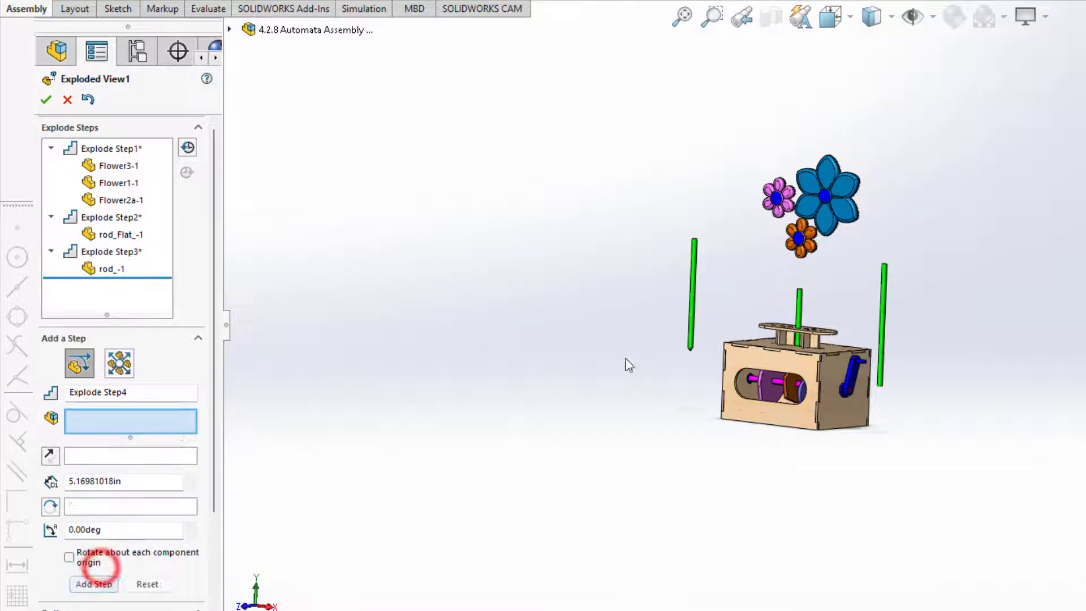
pyautogui.click(800, 313)
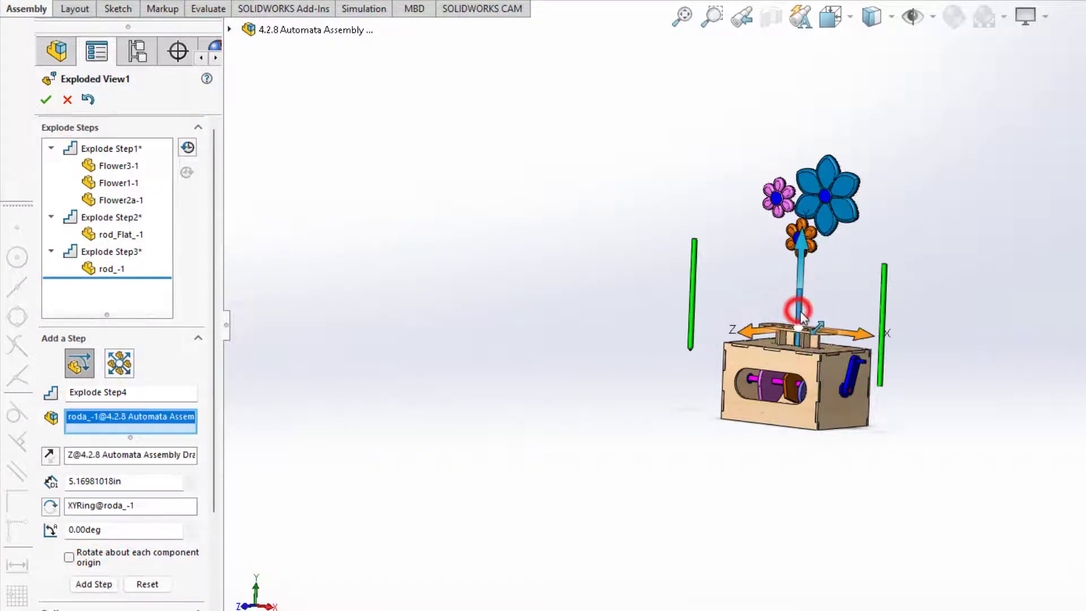
pyautogui.moveTo(843, 330); pyautogui.dragTo(751, 326)
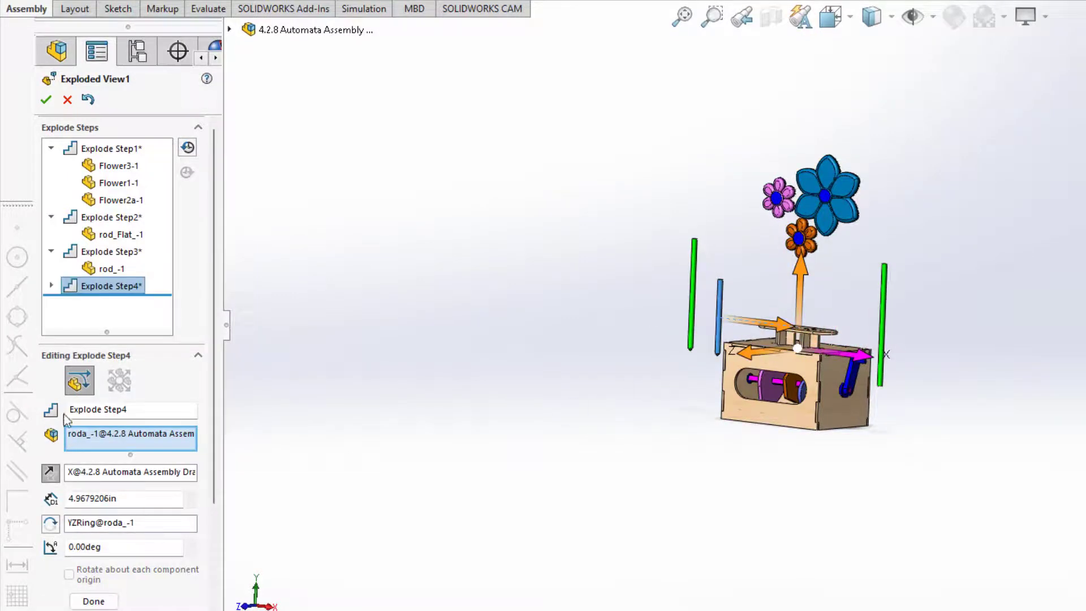
pyautogui.click(94, 601)
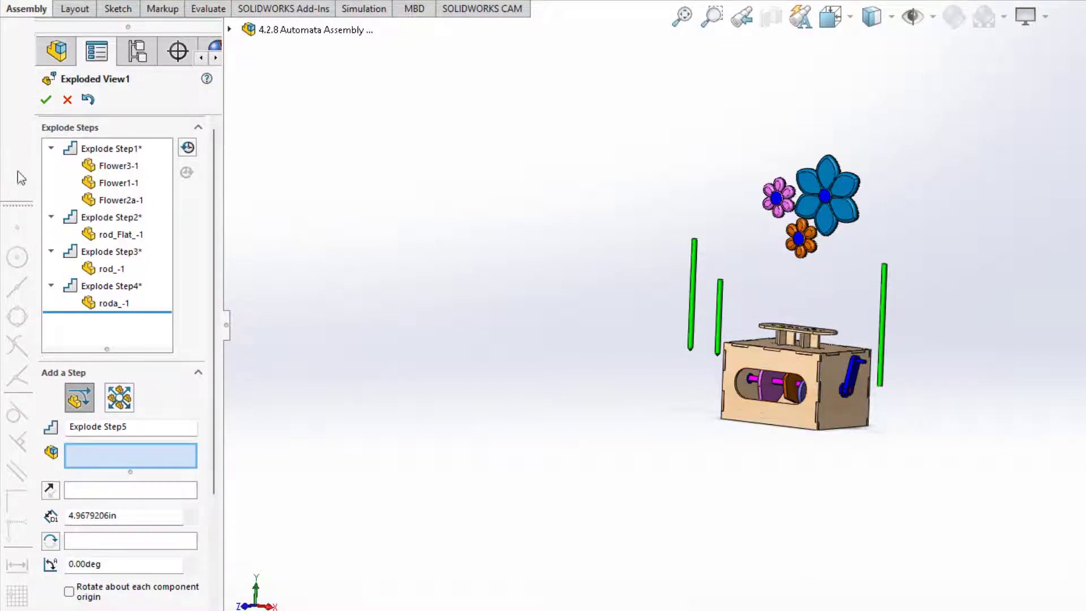
pyautogui.scroll(-5, 794, 327)
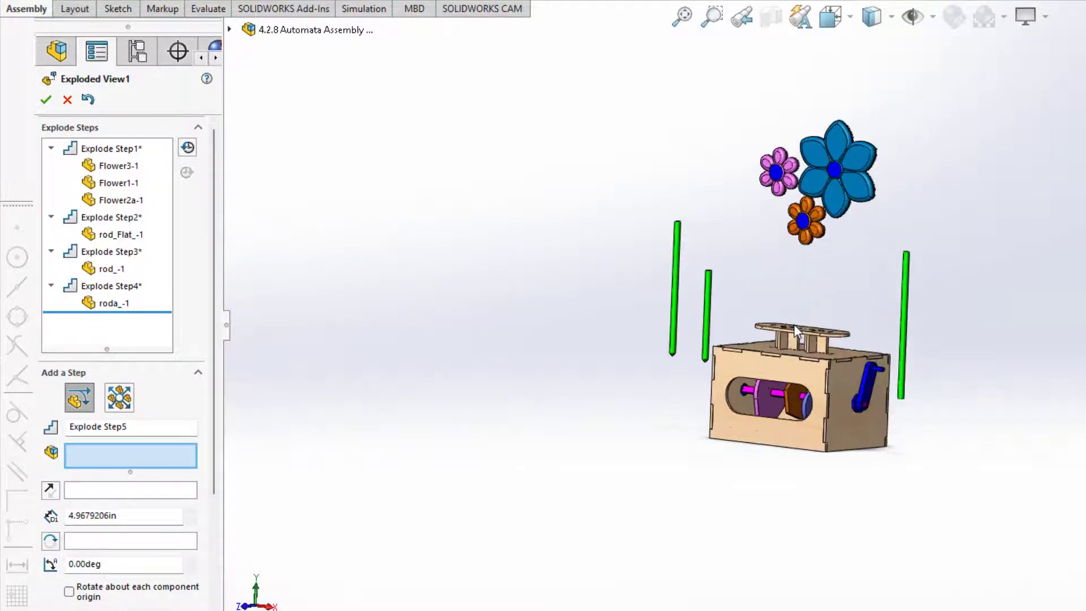
# Raise the top support plate straight up above the box as Explode Step5.
pyautogui.click(791, 338)
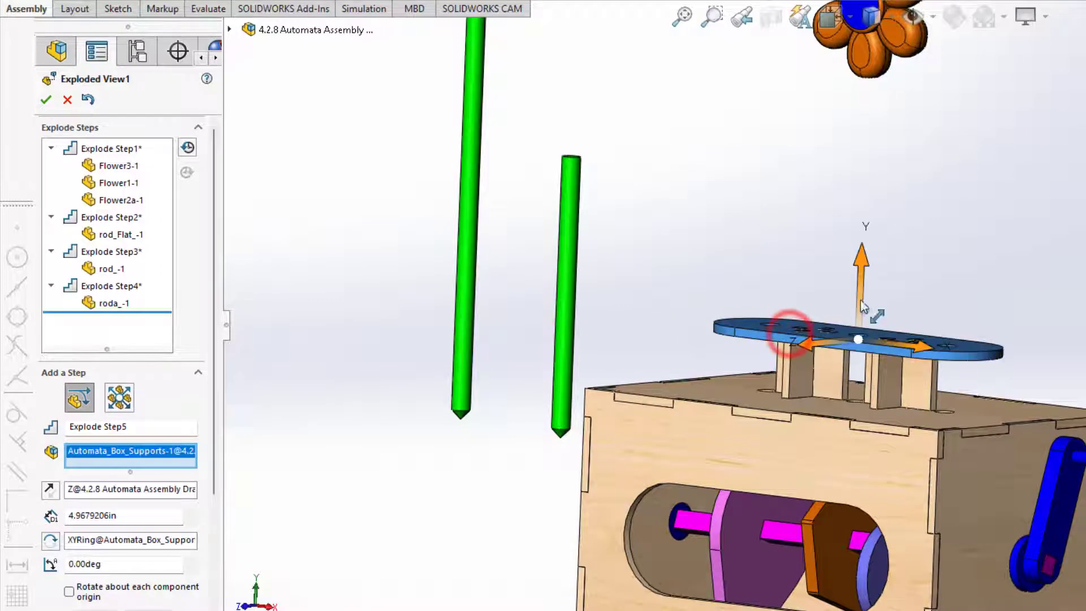
pyautogui.moveTo(863, 288); pyautogui.dragTo(875, 84)
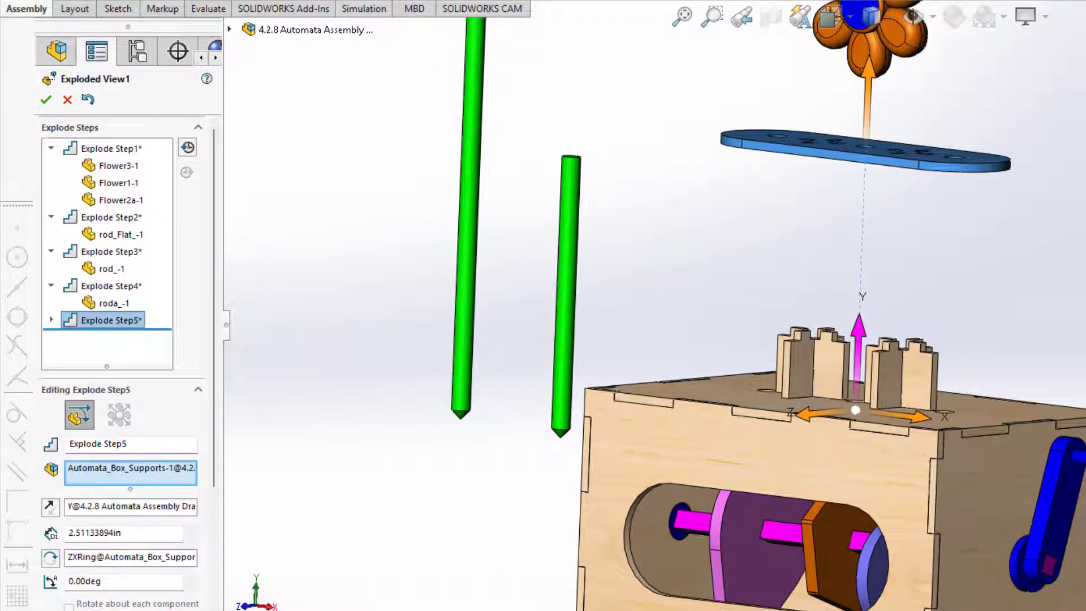
pyautogui.click(95, 610)
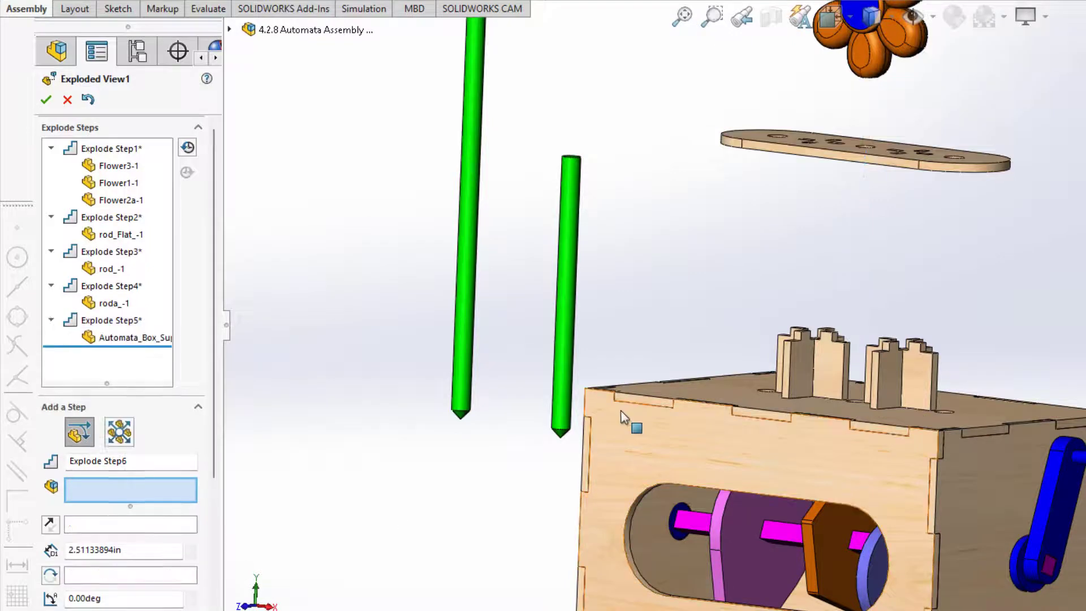
# Lift the four CrossA cross supports above the box, then start raising the lid Automata_Box_Top-1.
pyautogui.click(820, 376)
pyautogui.click(800, 381)
pyautogui.click(871, 391)
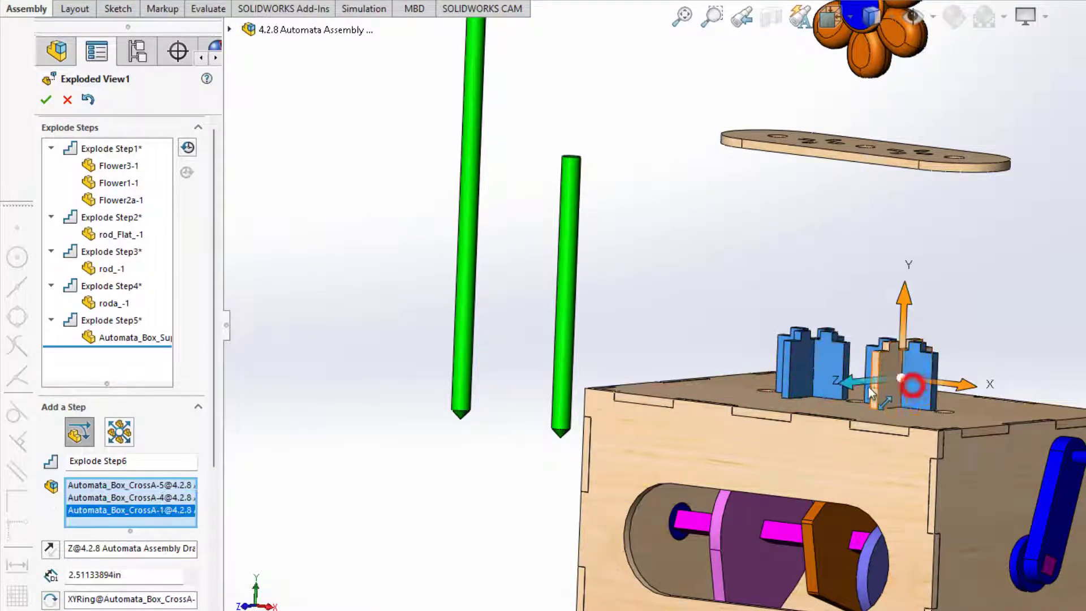
pyautogui.click(881, 394)
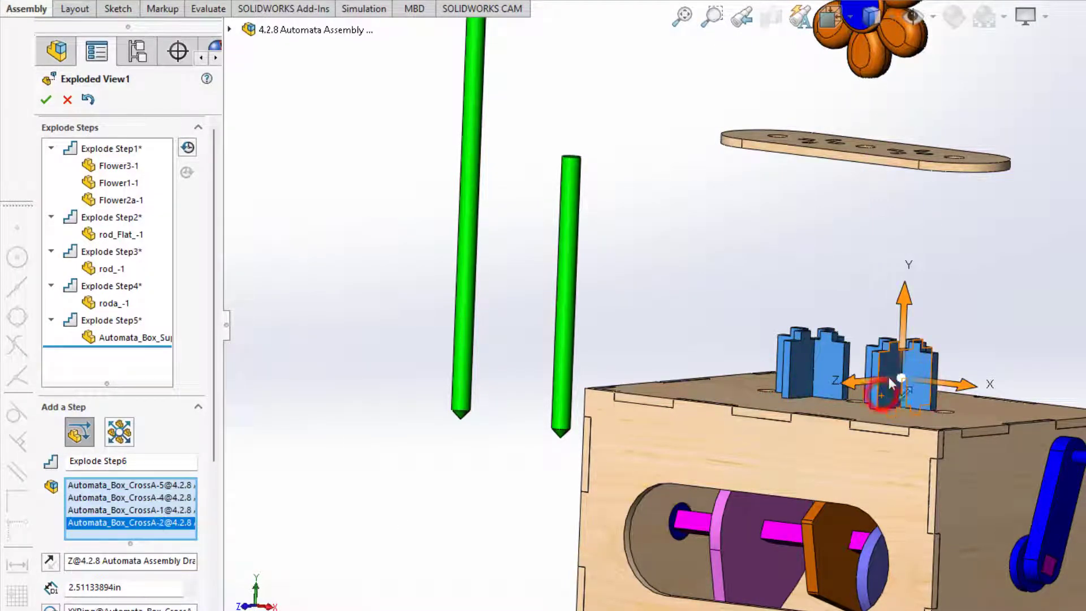
pyautogui.click(904, 319)
pyautogui.moveTo(904, 319); pyautogui.dragTo(905, 189)
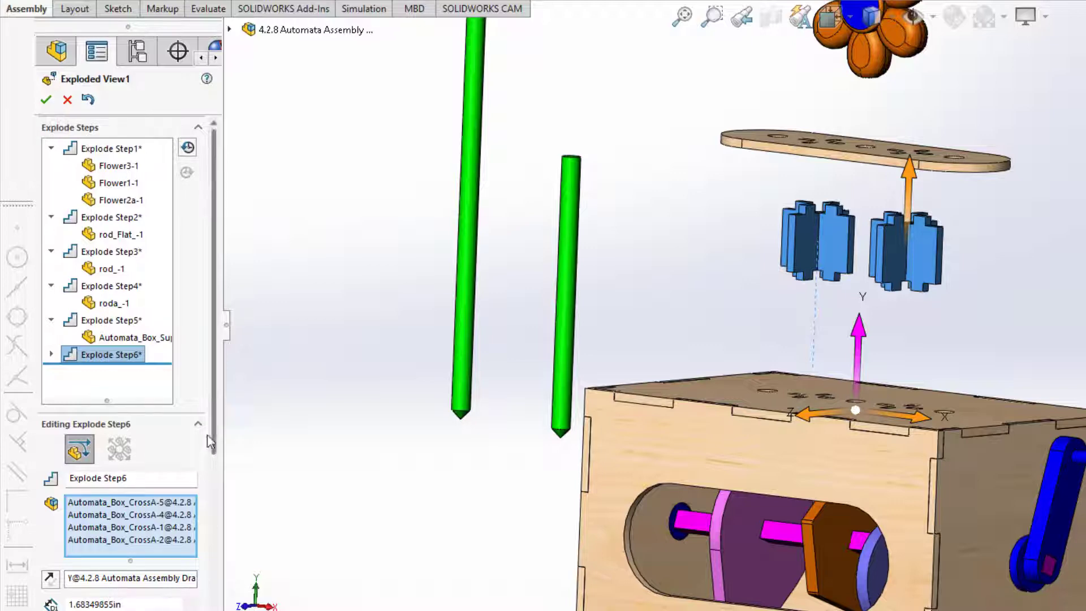
pyautogui.scroll(-5, 213, 436)
pyautogui.click(94, 568)
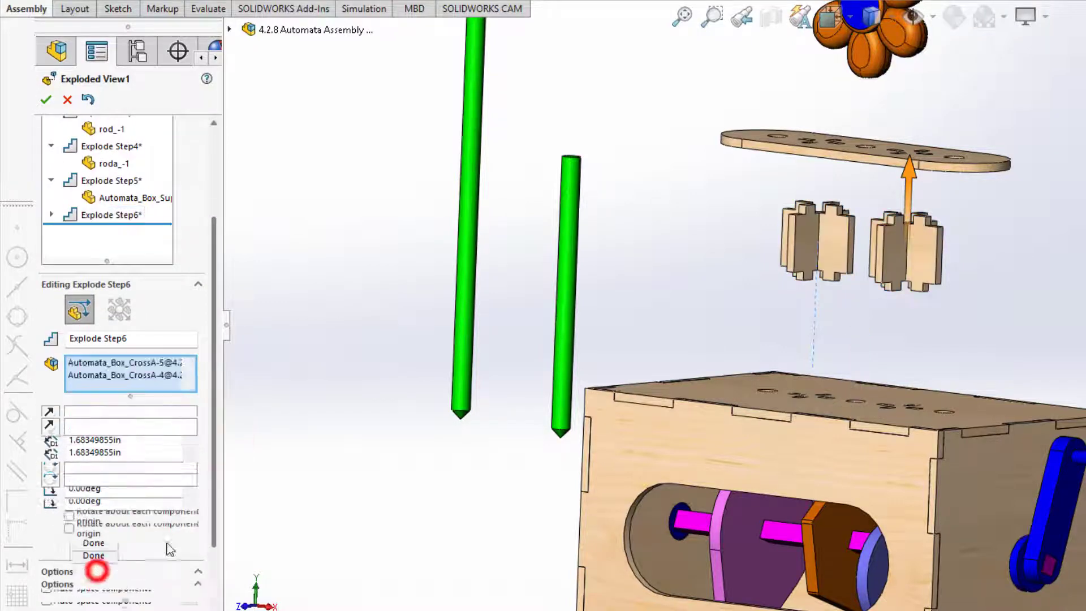
pyautogui.click(921, 409)
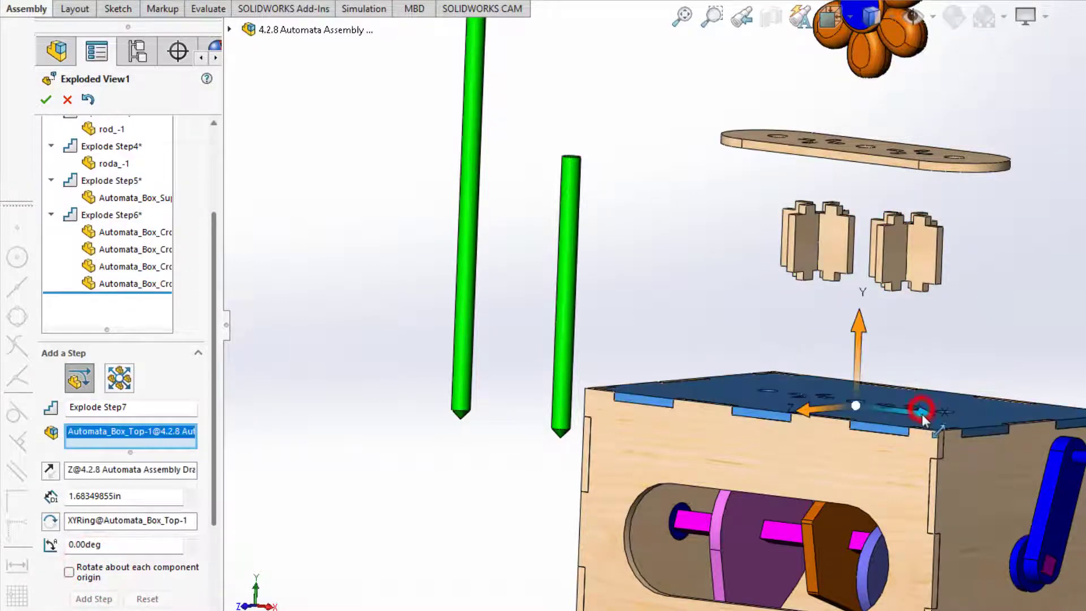
pyautogui.moveTo(858, 365); pyautogui.dragTo(853, 284)
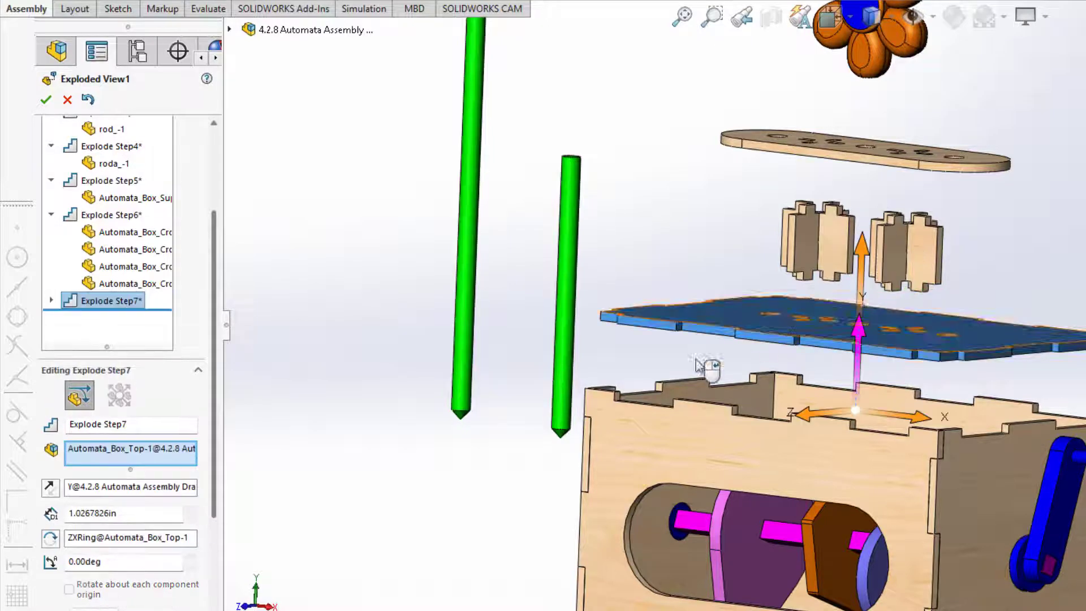
# Set the lid's lift to 1 in and the cross supports' lift to 1.5 in.
pyautogui.click(139, 519)
pyautogui.doubleClick(139, 519)
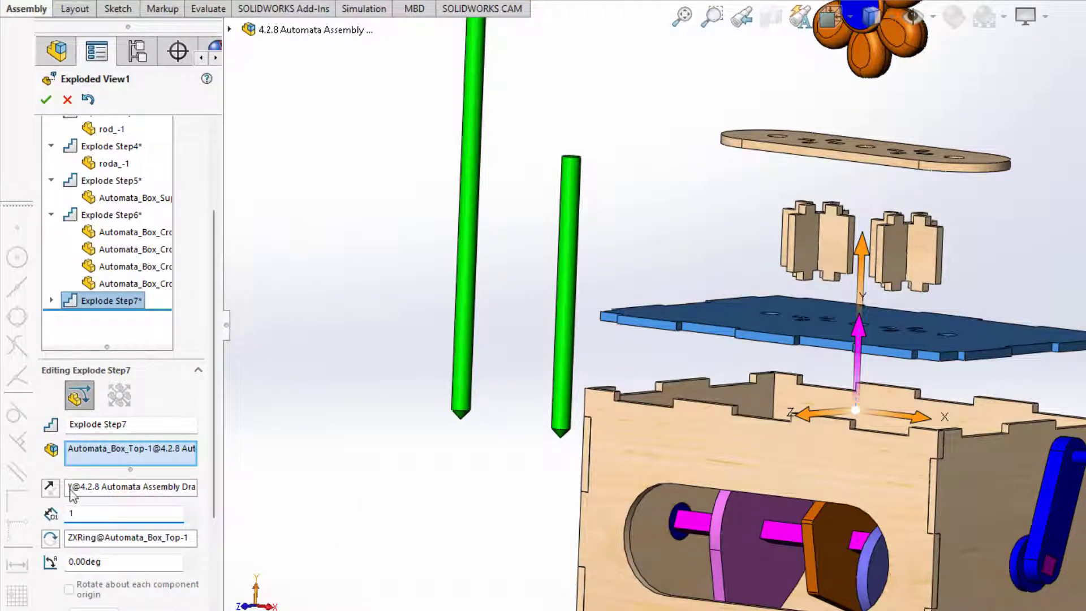
pyautogui.write('1')
pyautogui.press('Return')
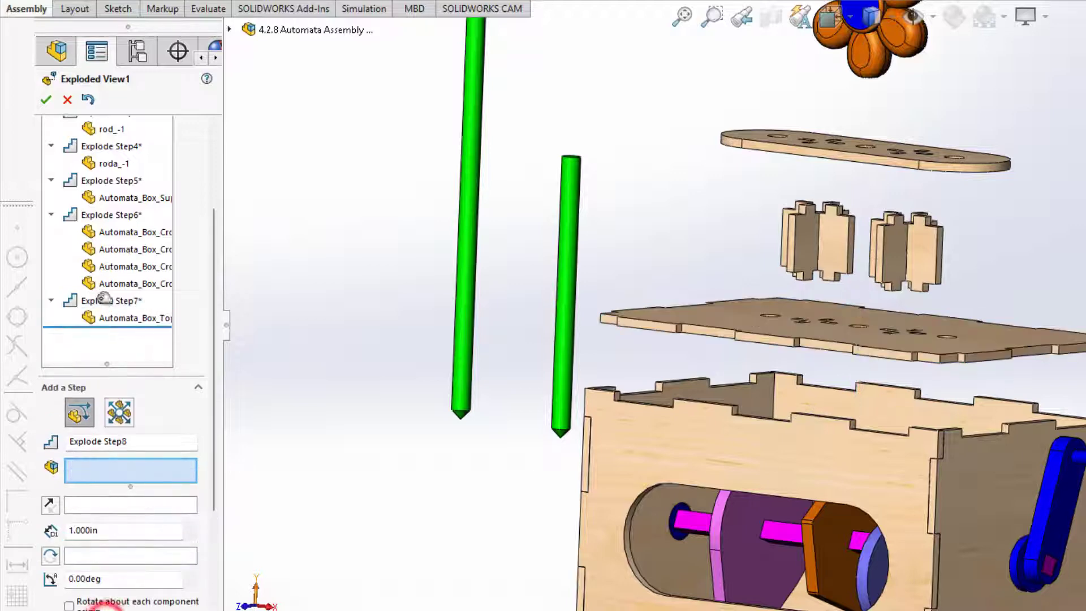
pyautogui.click(111, 215)
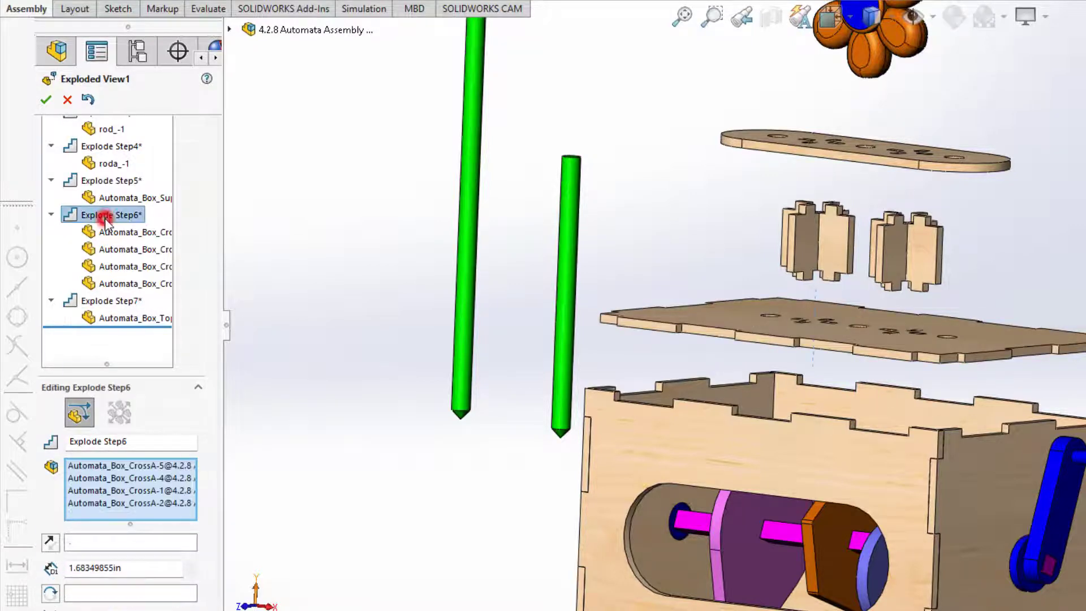
pyautogui.doubleClick(134, 565)
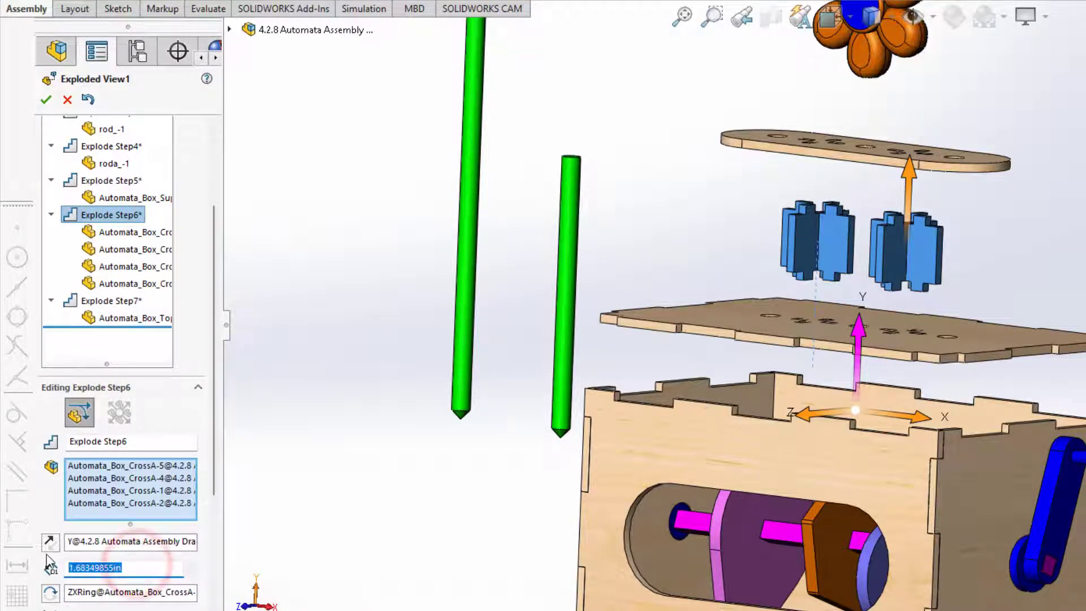
pyautogui.write('1.5')
pyautogui.press('Return')
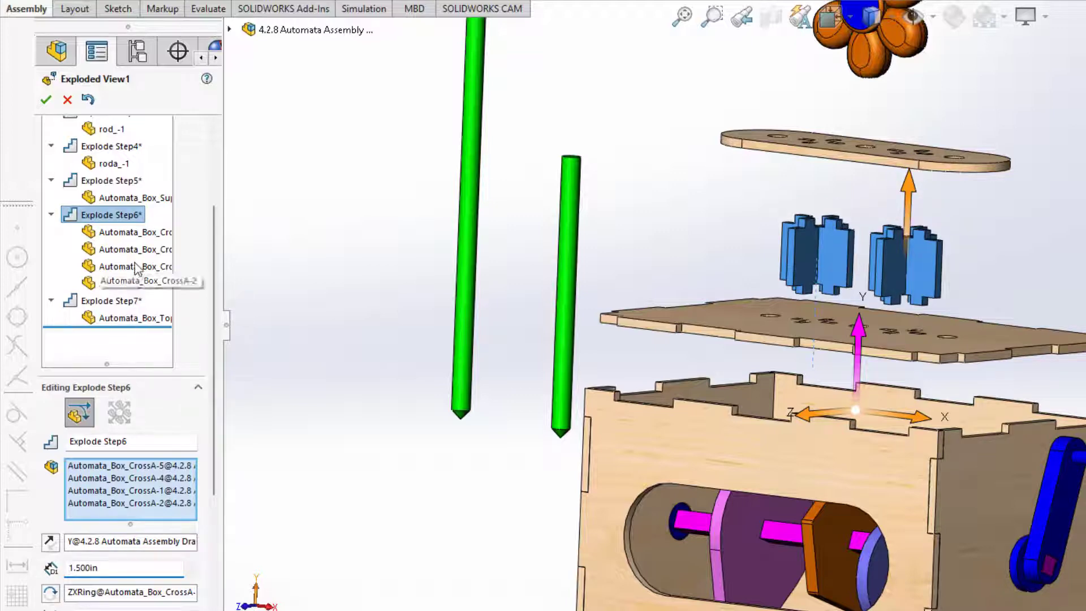
# Set the support plate's lift to 2 in and the roda_-1 rod offset to 5 in.
pyautogui.click(107, 181)
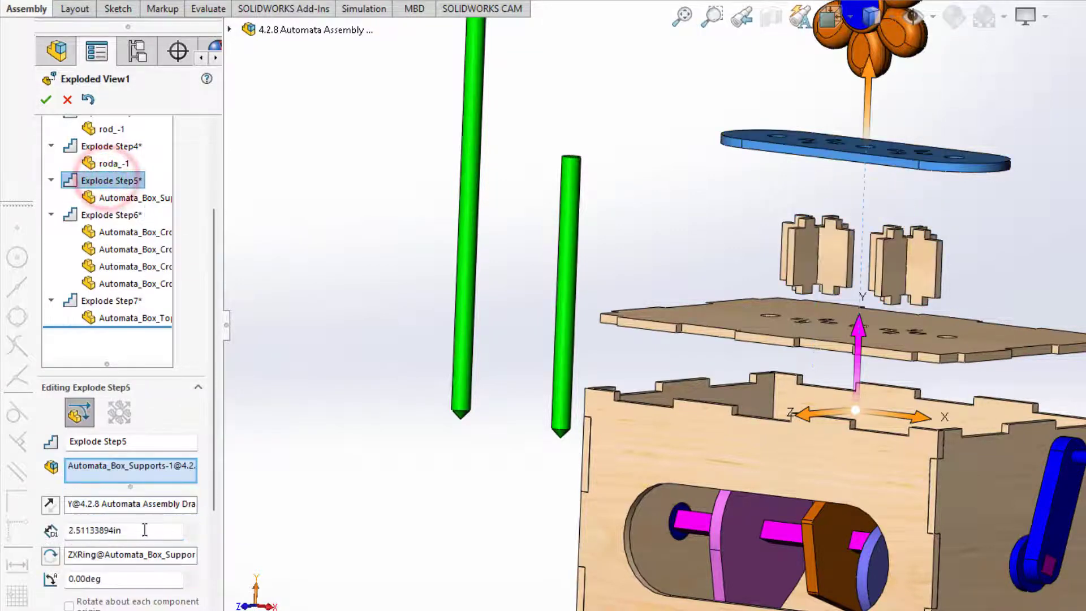
pyautogui.doubleClick(140, 530)
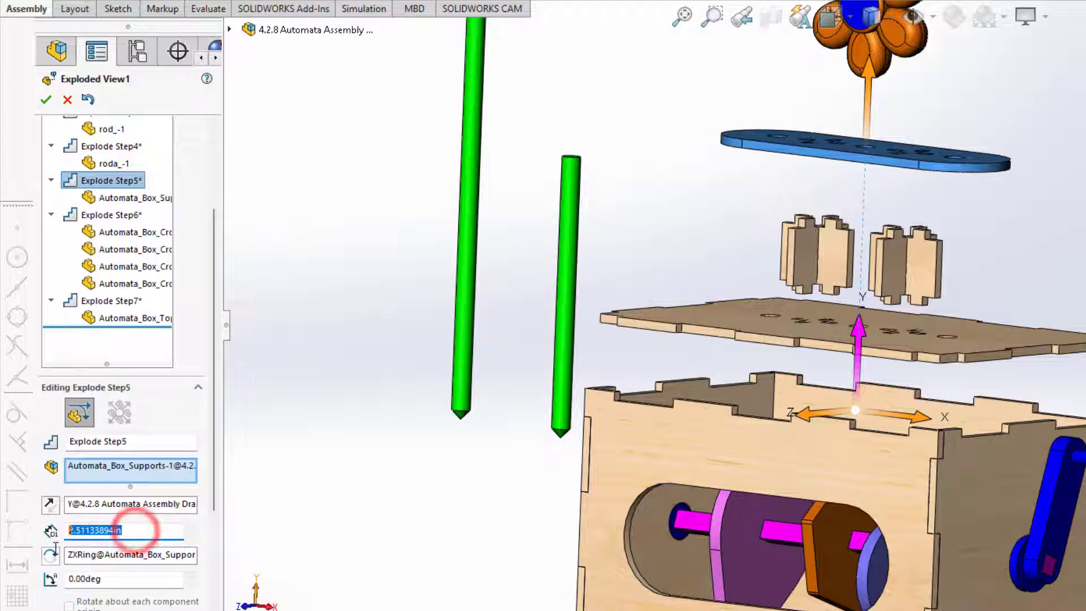
pyautogui.write('2')
pyautogui.press('Return')
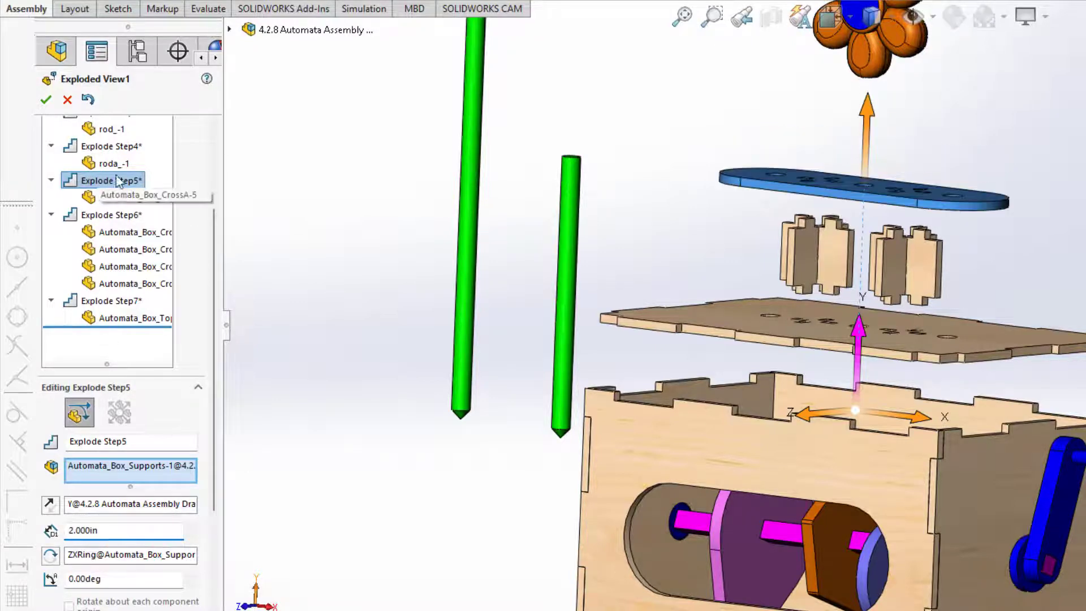
pyautogui.click(108, 149)
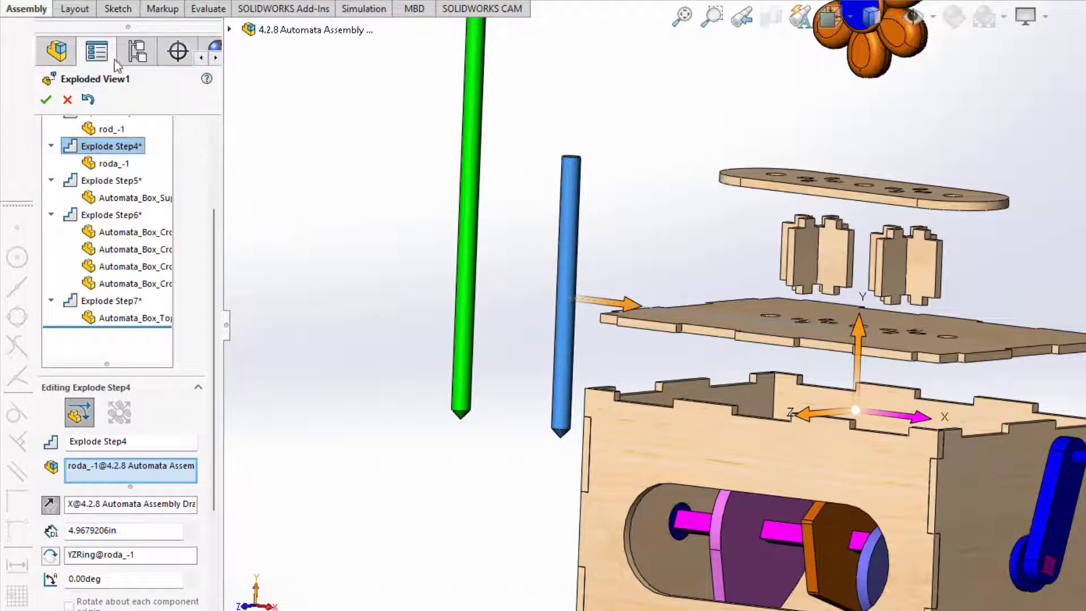
pyautogui.doubleClick(121, 528)
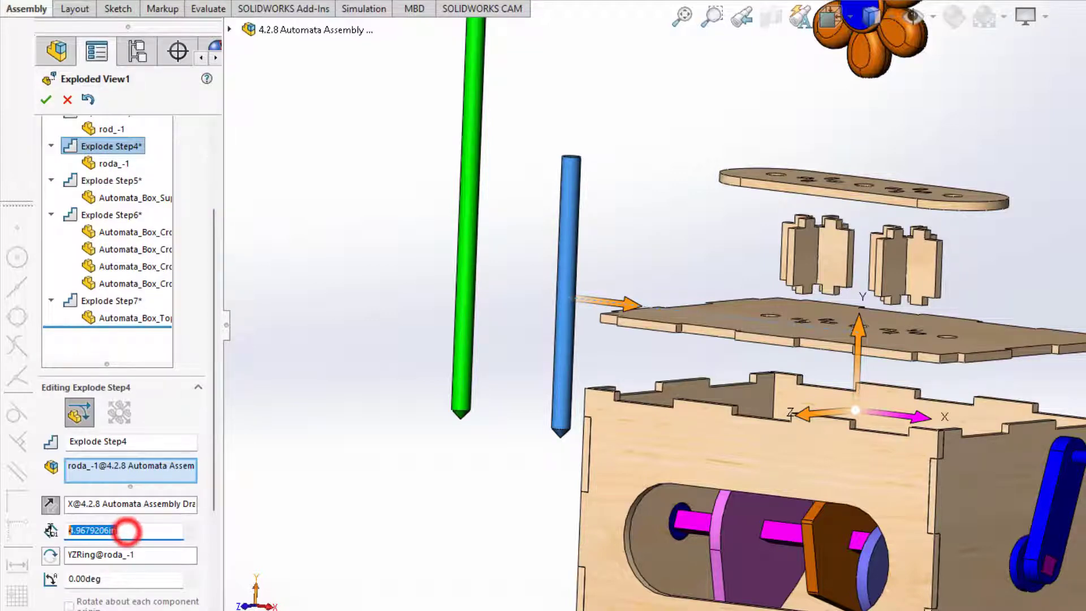
pyautogui.write('5')
pyautogui.press('Return')
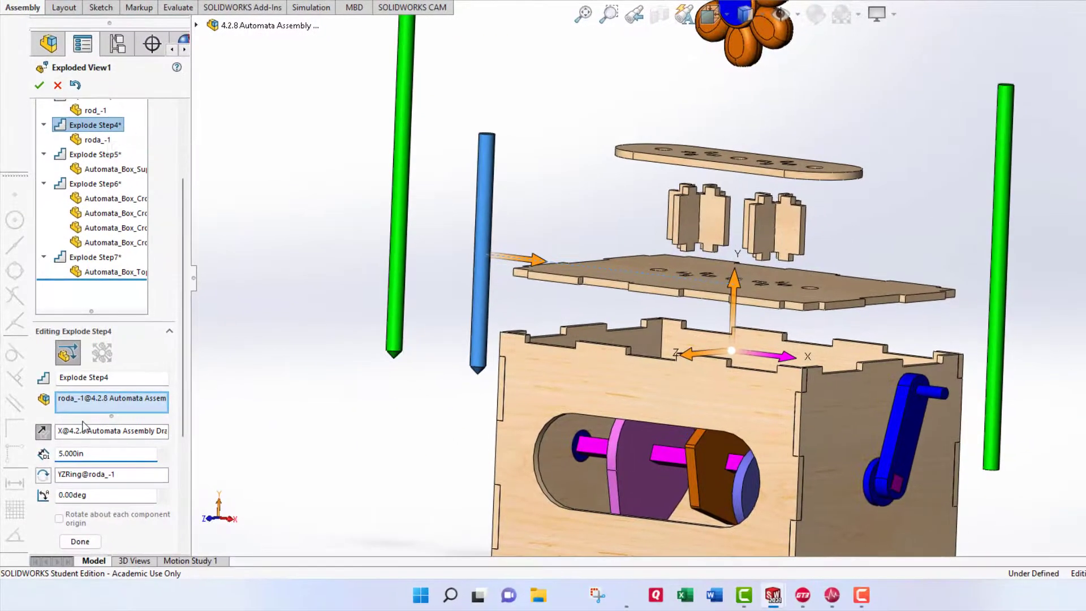
# Keep the seven rounded explode steps and reopen Exploded View1 via Edit Feature.
pyautogui.click(80, 542)
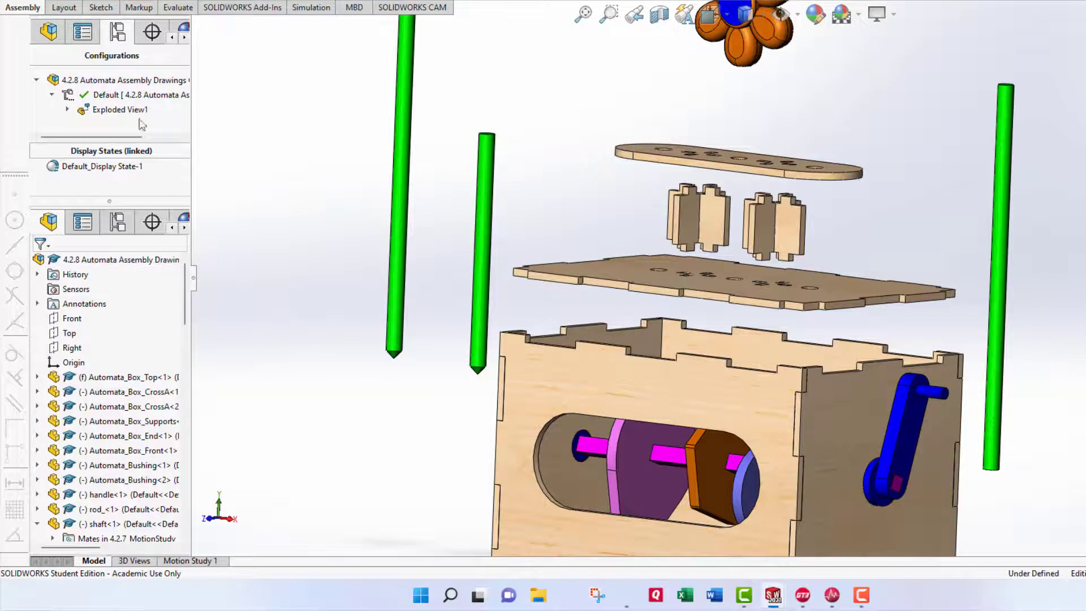
pyautogui.click(67, 110)
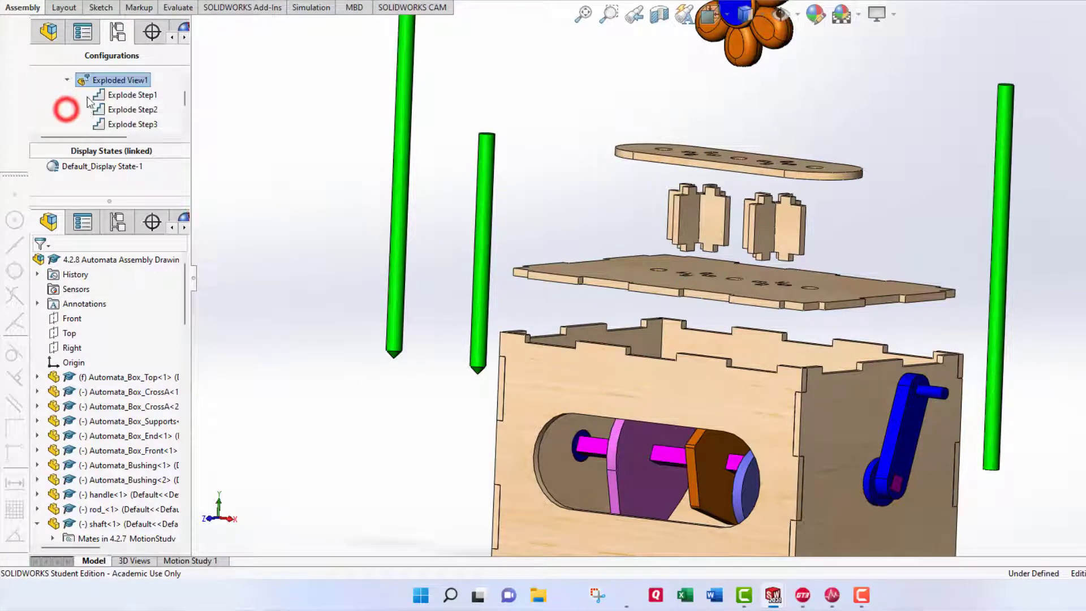
pyautogui.rightClick(100, 81)
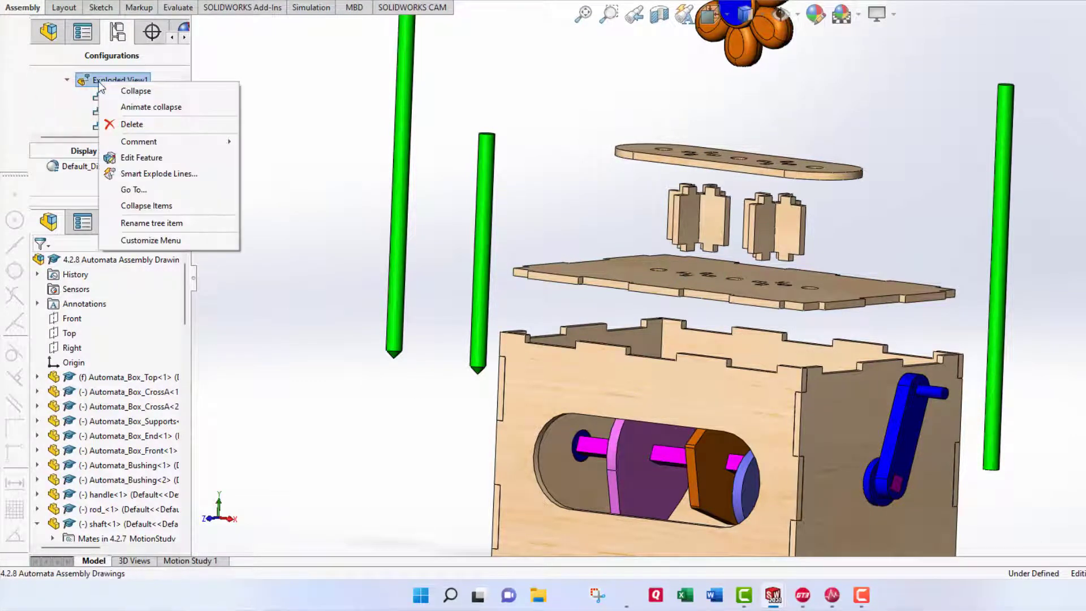
pyautogui.click(134, 157)
pyautogui.scroll(2, 781, 355)
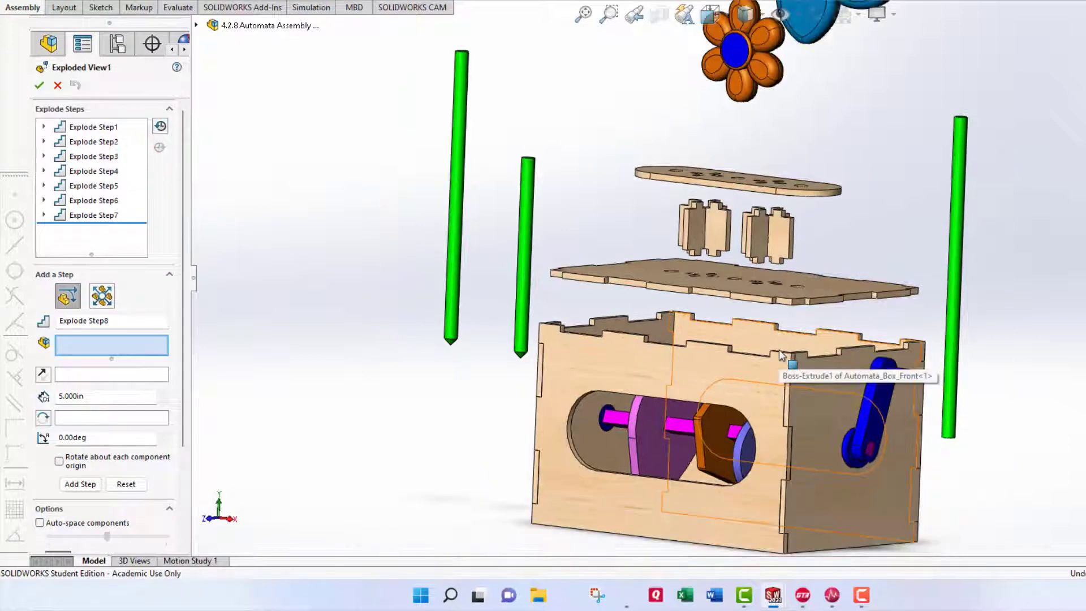
pyautogui.scroll(1, 782, 355)
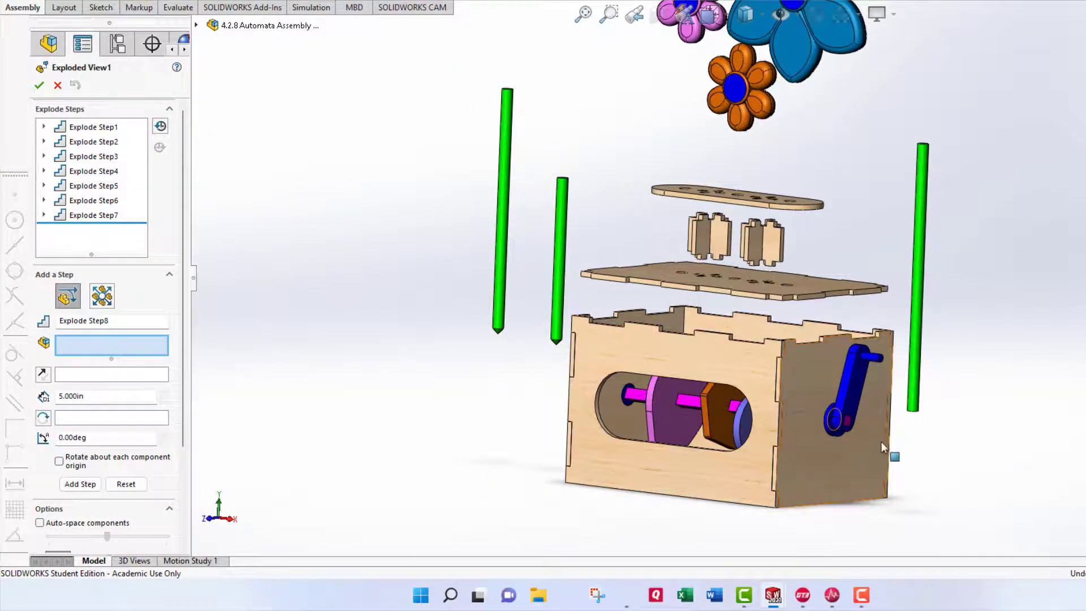
pyautogui.scroll(-1, 873, 434)
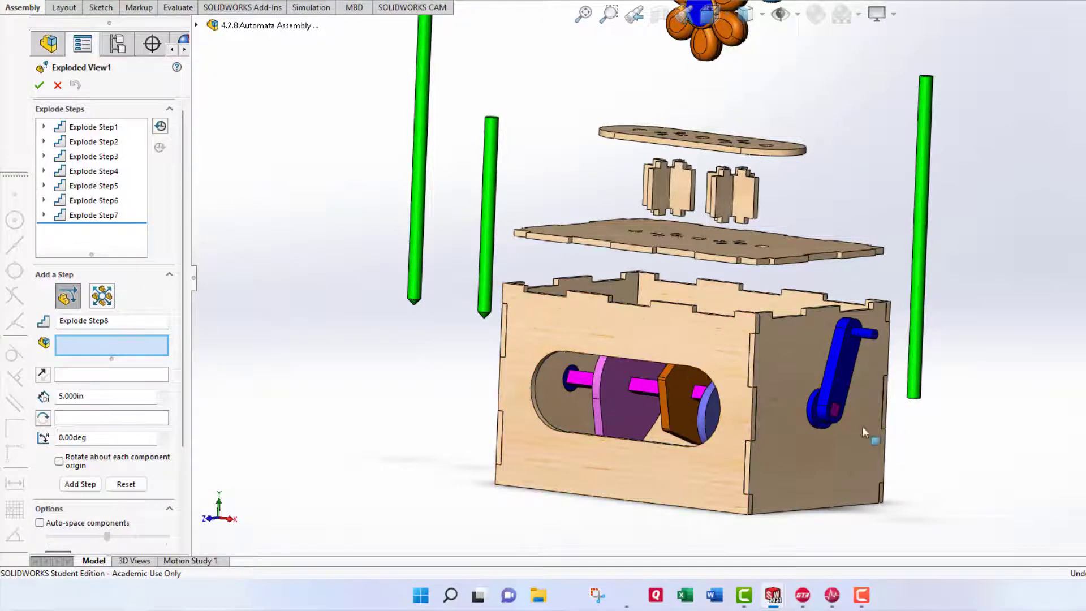
# Pull the crank handle handle-1 2.25in out along X as Explode Step8.
pyautogui.click(842, 390)
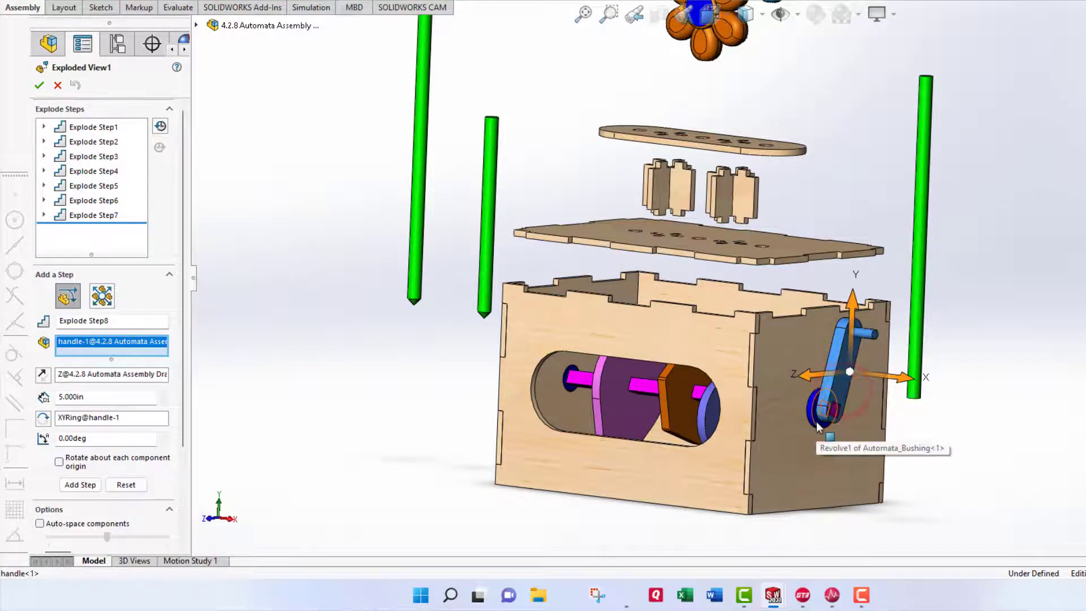
pyautogui.moveTo(901, 385); pyautogui.dragTo(1004, 390)
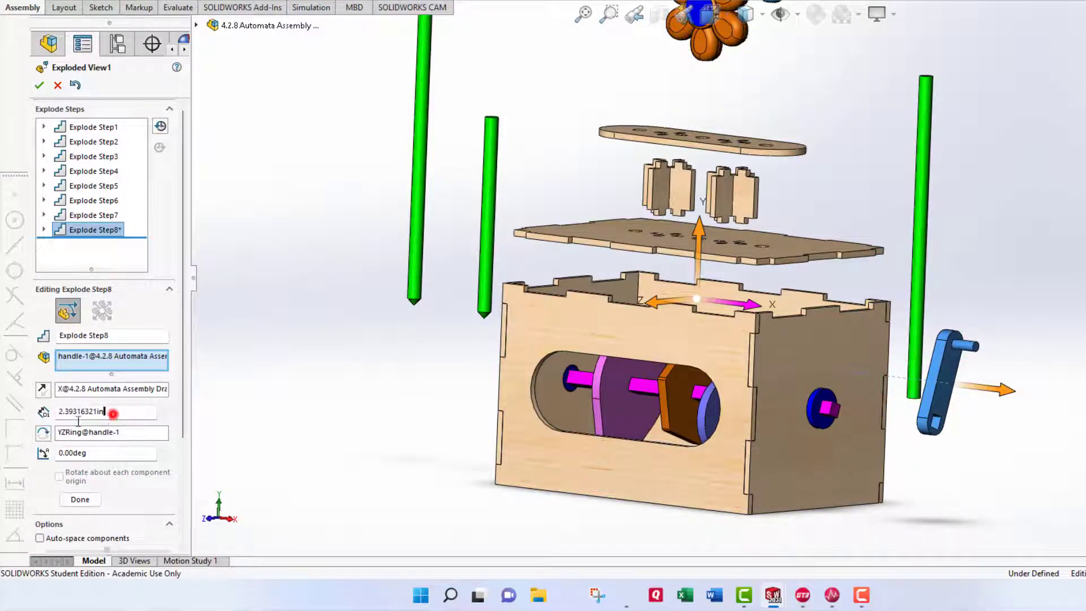
pyautogui.doubleClick(114, 414)
pyautogui.write('2.25')
pyautogui.press('Return')
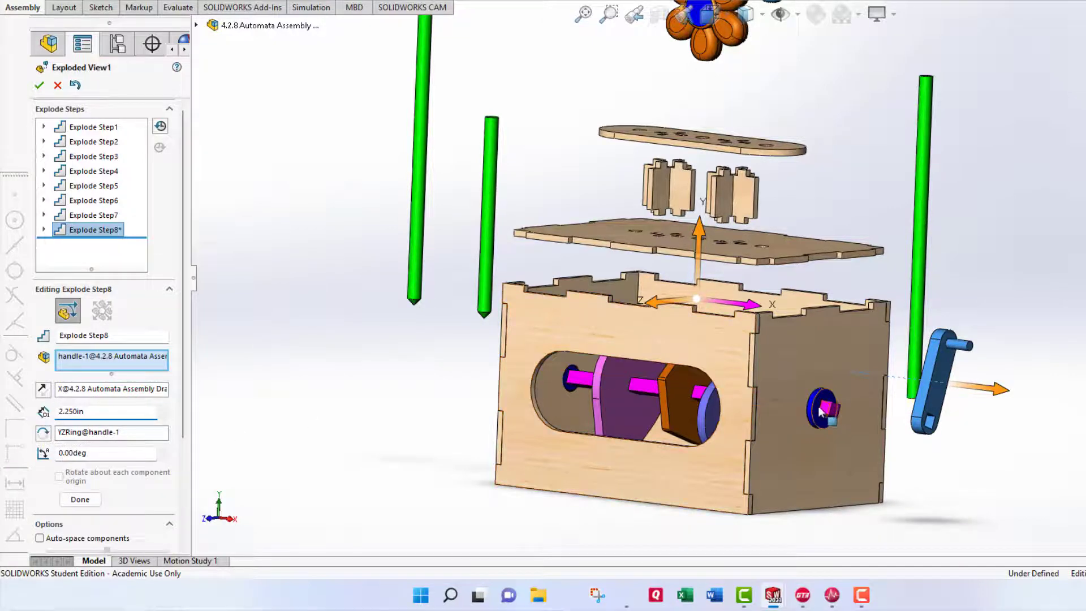
pyautogui.click(94, 501)
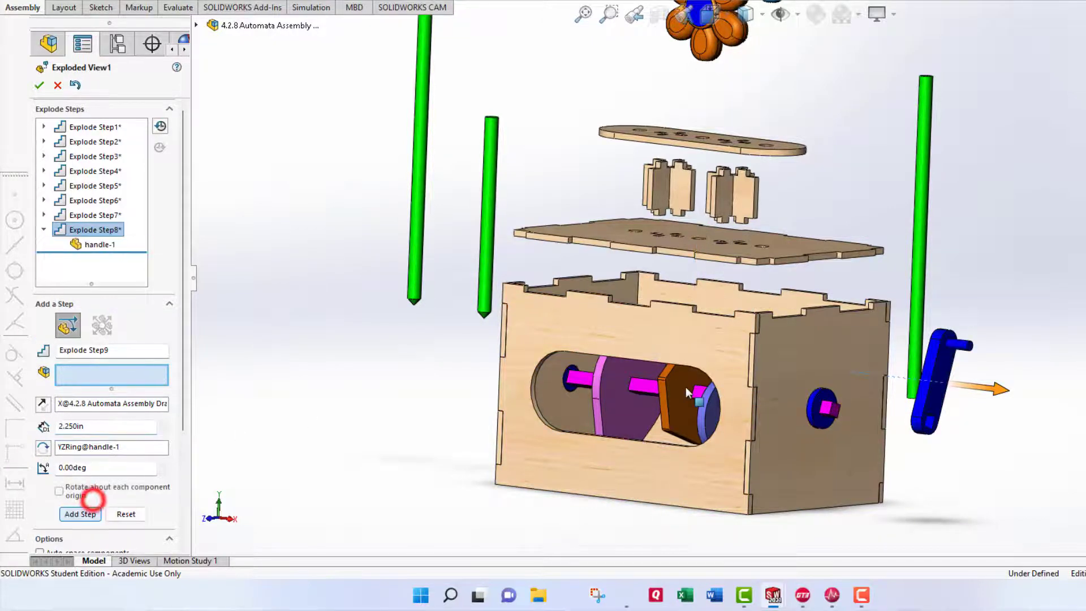
# Move the Automata_Bushing-1 bushing 2in outward along X as Explode Step9.
pyautogui.click(820, 412)
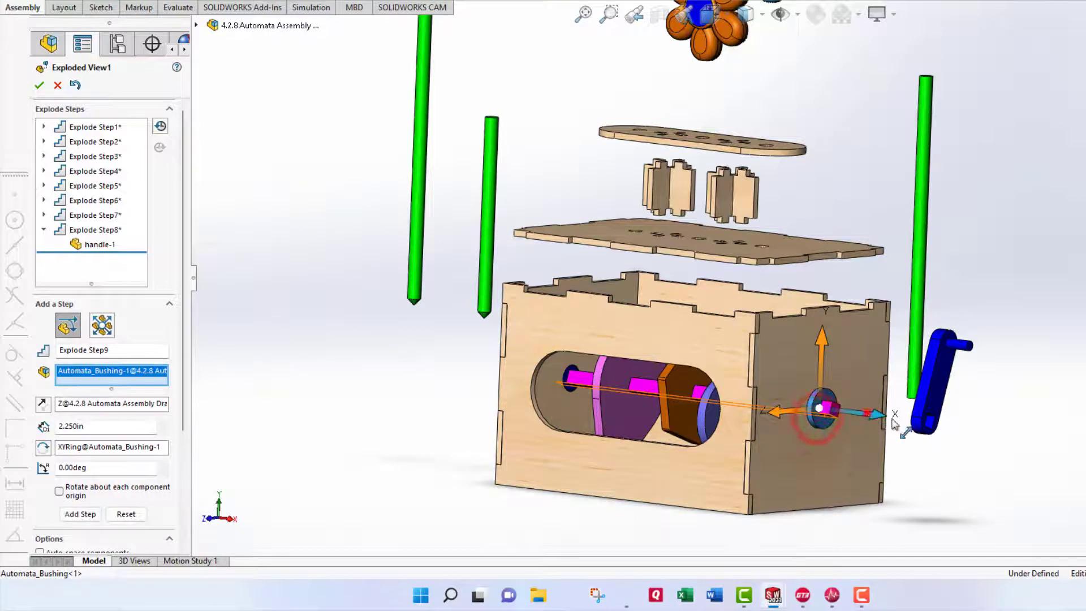
pyautogui.moveTo(849, 421); pyautogui.dragTo(916, 421)
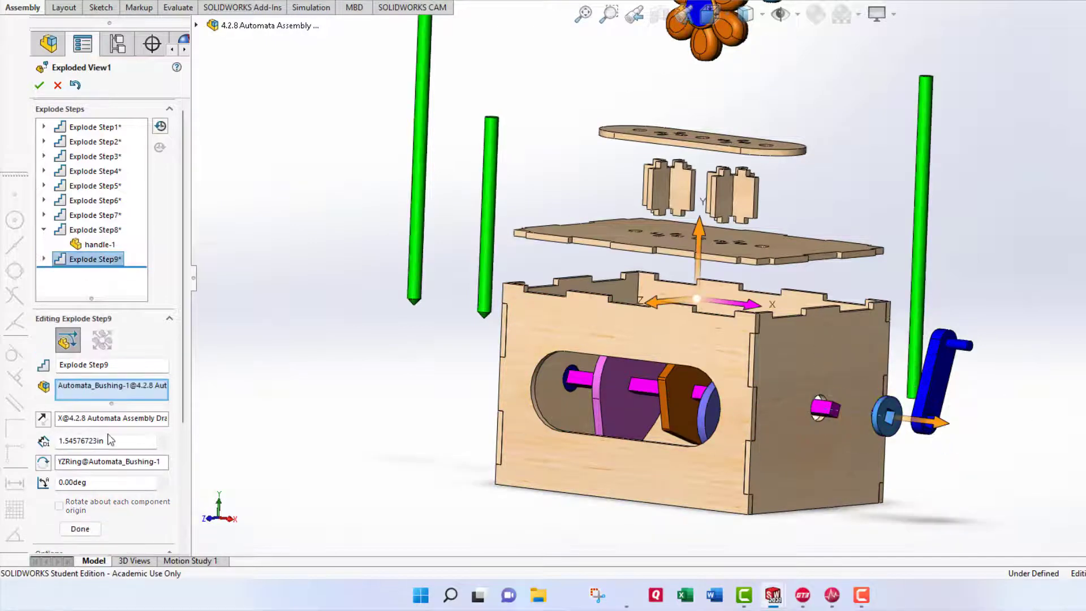
pyautogui.doubleClick(114, 442)
pyautogui.write('2')
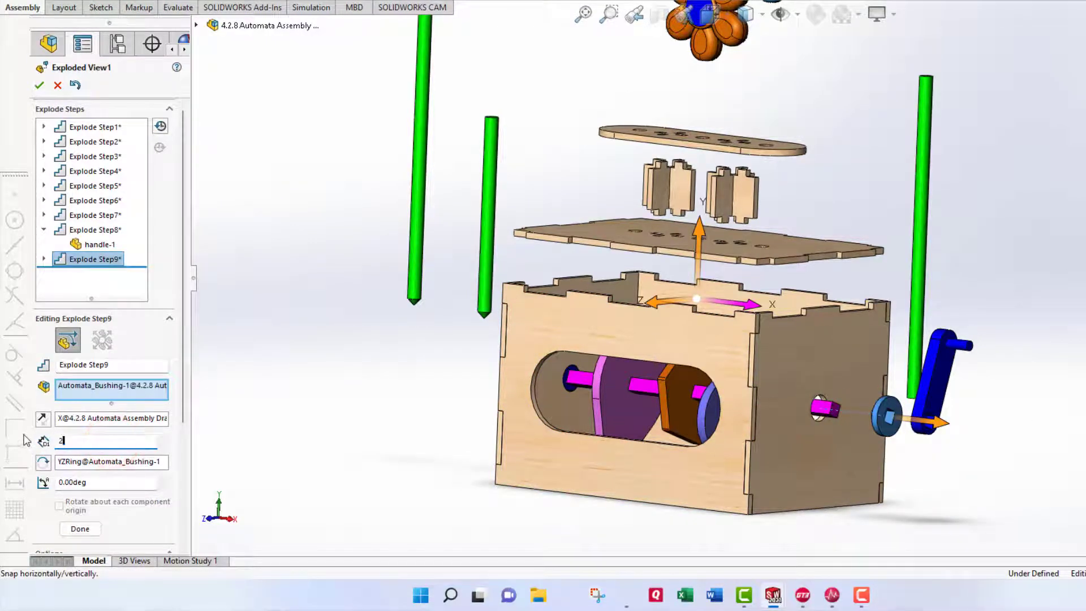
pyautogui.click(79, 528)
pyautogui.moveTo(481, 423); pyautogui.dragTo(504, 372, button='middle')
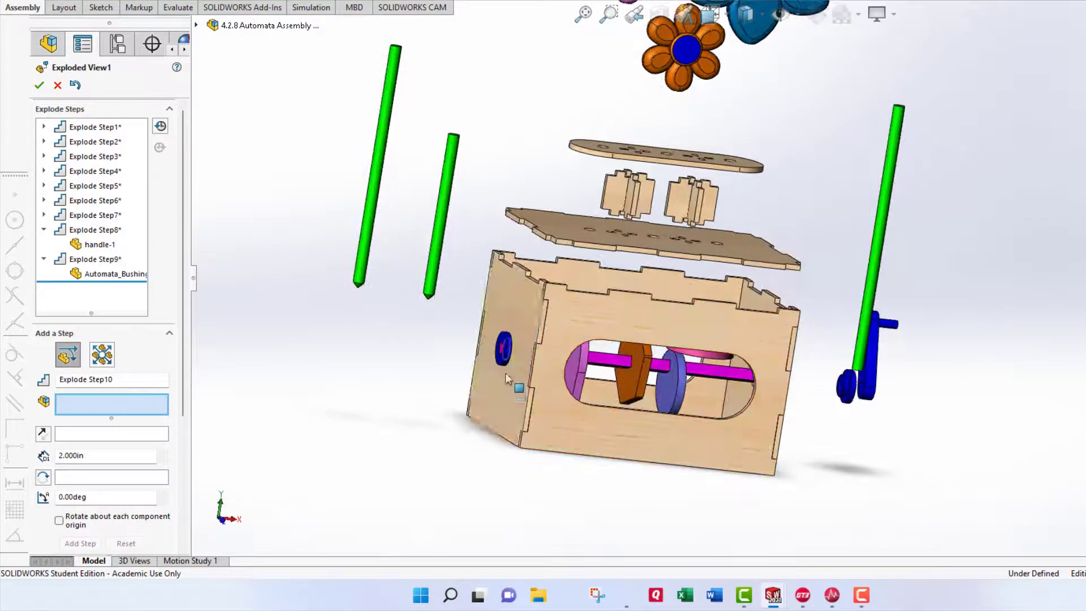
# Explode Automata_Bushing-2 1.5in outward along X as Explode Step10.
pyautogui.click(503, 362)
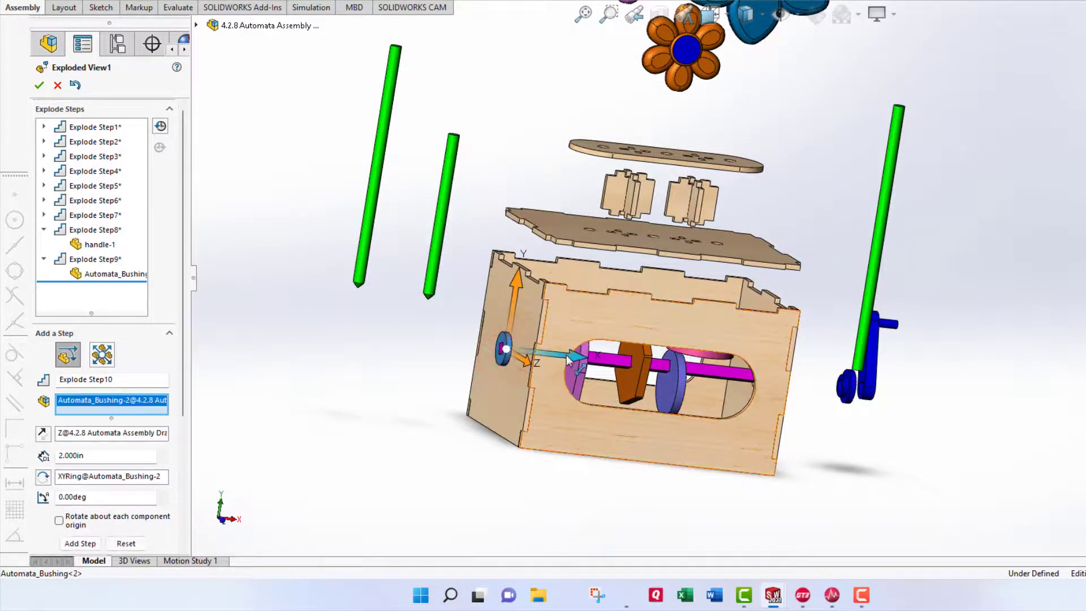
pyautogui.moveTo(565, 355); pyautogui.dragTo(505, 360)
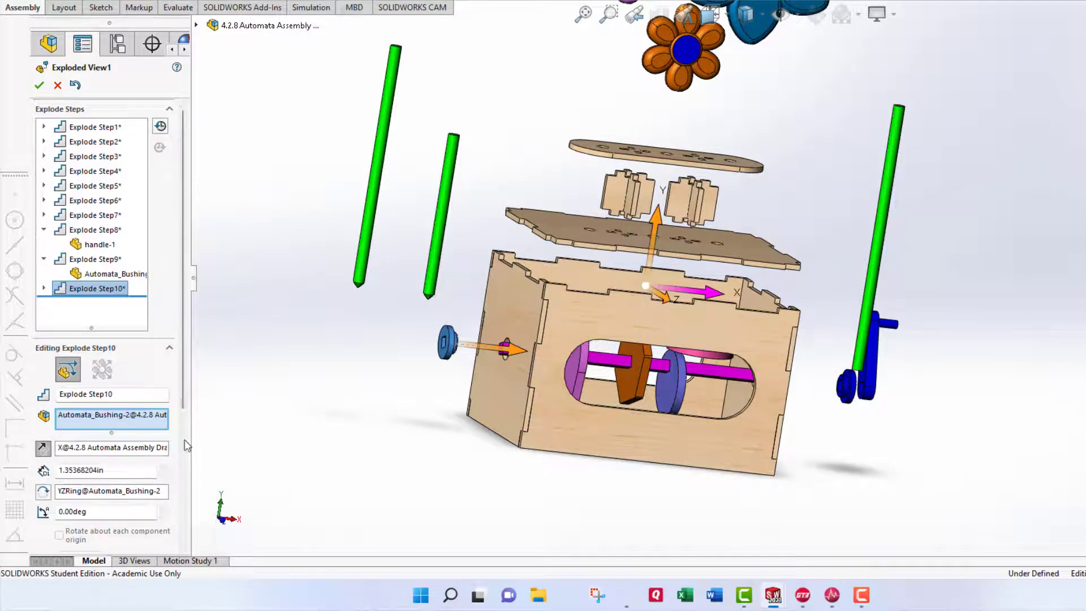
pyautogui.click(126, 473)
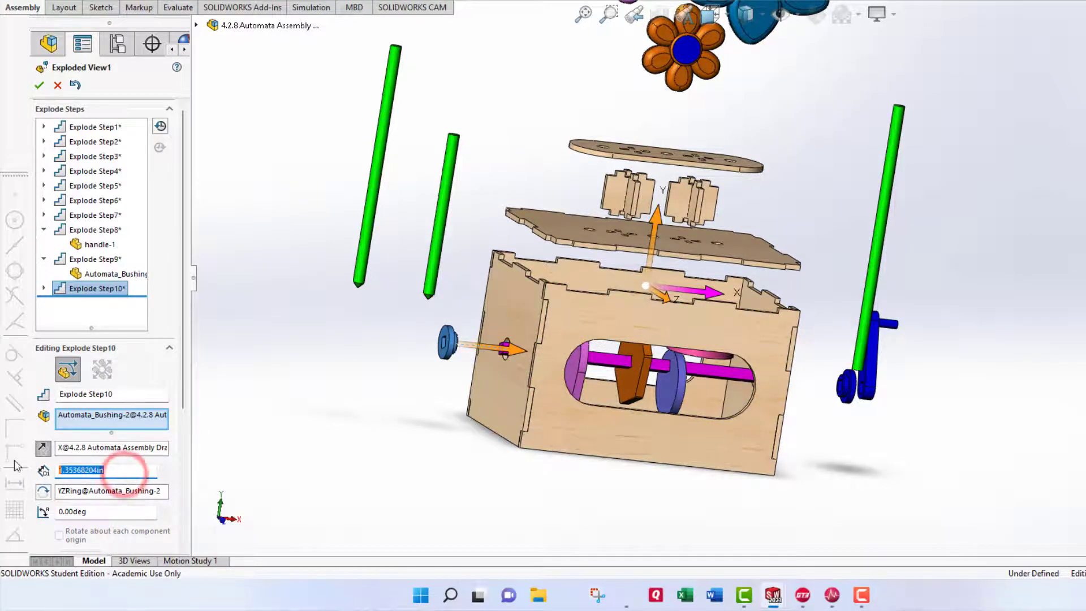
pyautogui.write('1.5')
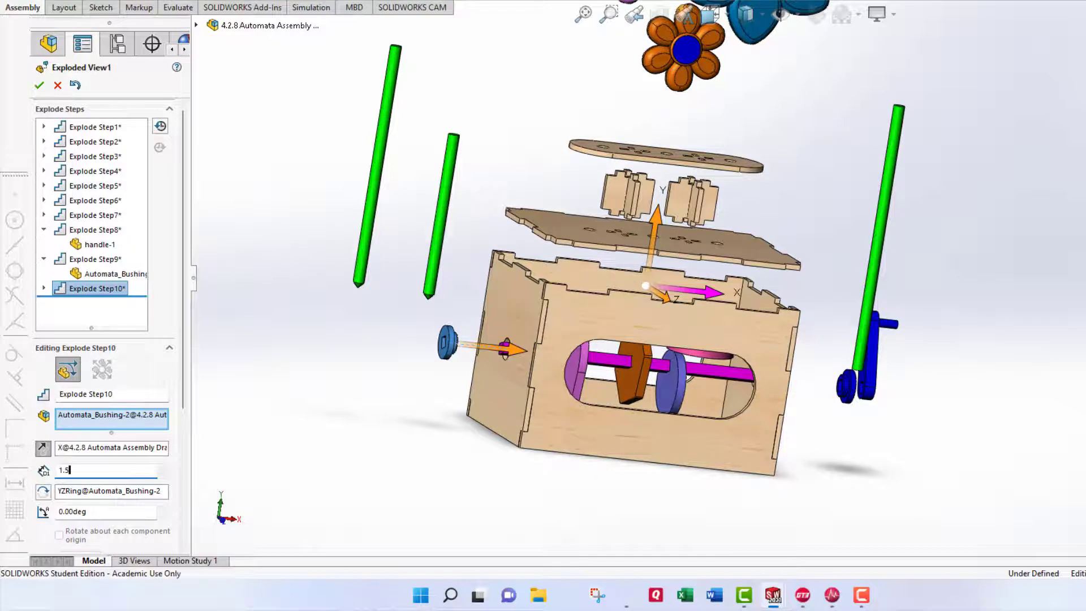
pyautogui.click(183, 402)
pyautogui.click(79, 450)
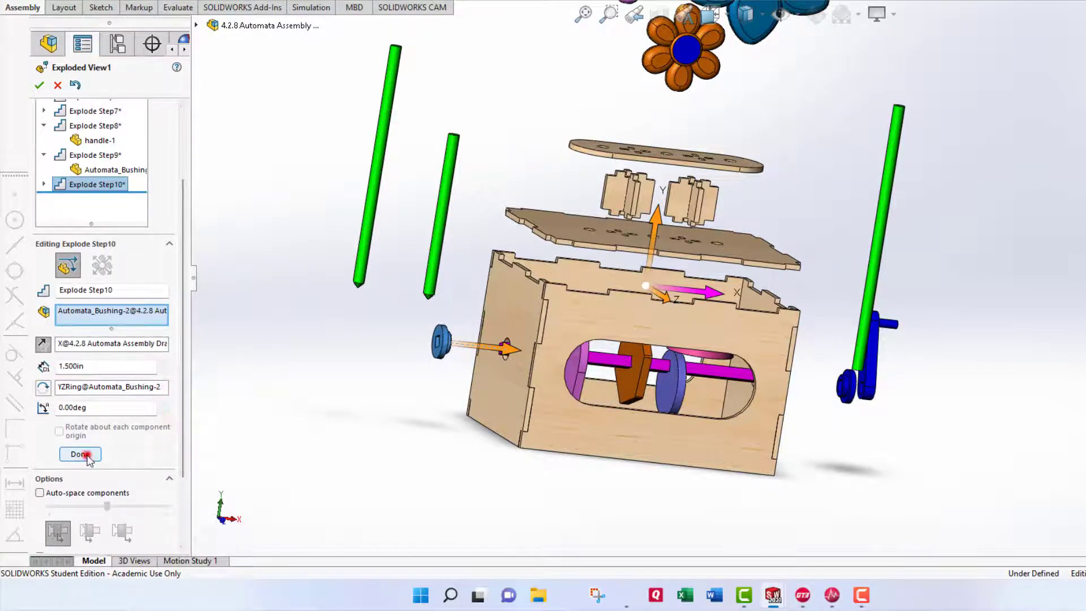
pyautogui.moveTo(458, 382); pyautogui.dragTo(717, 368, button='middle')
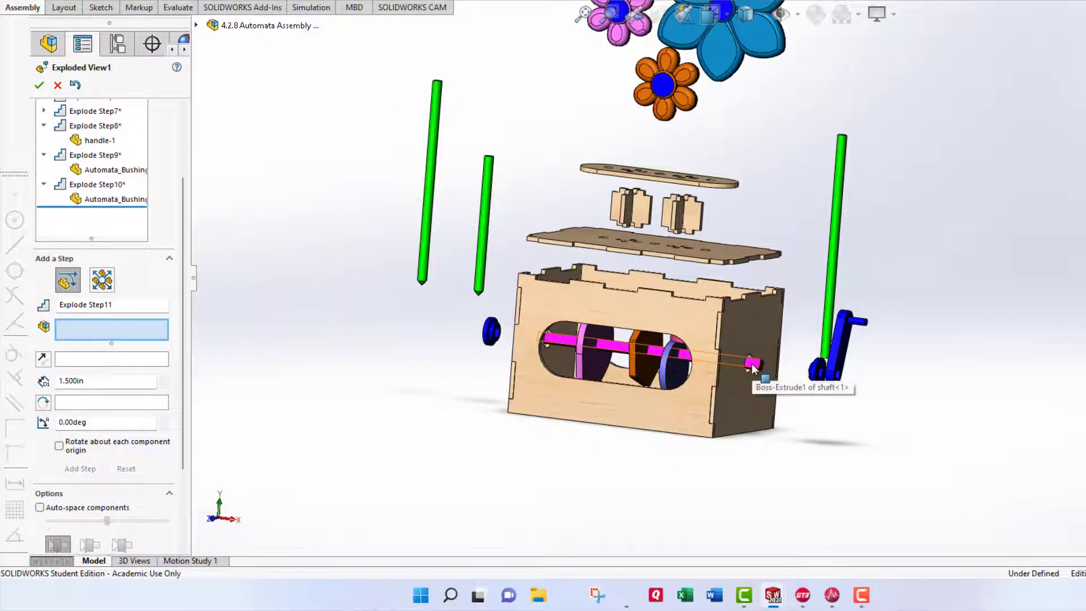
# Try a 2in move of the box front panel, then delete the mistaken Y-direction step.
pyautogui.click(641, 412)
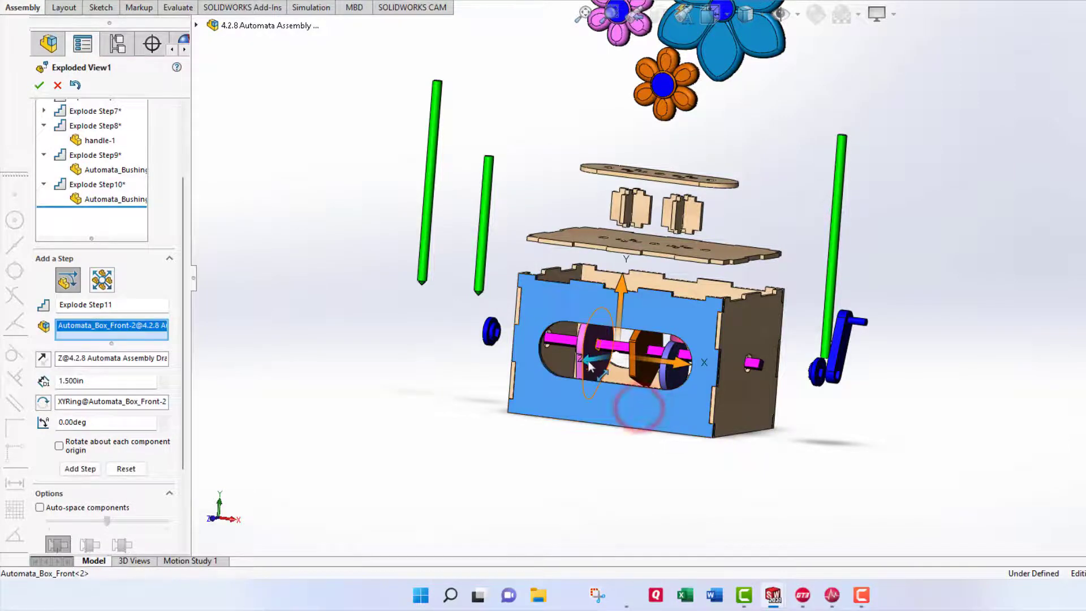
pyautogui.moveTo(640, 412); pyautogui.dragTo(504, 415)
pyautogui.doubleClick(113, 396)
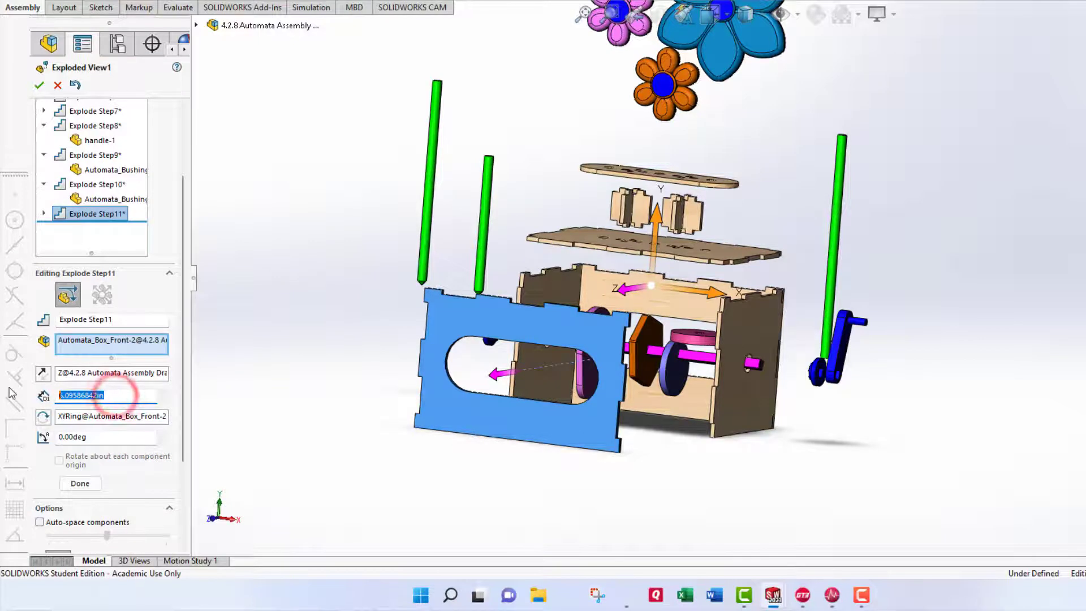
pyautogui.write('2')
pyautogui.press('Return')
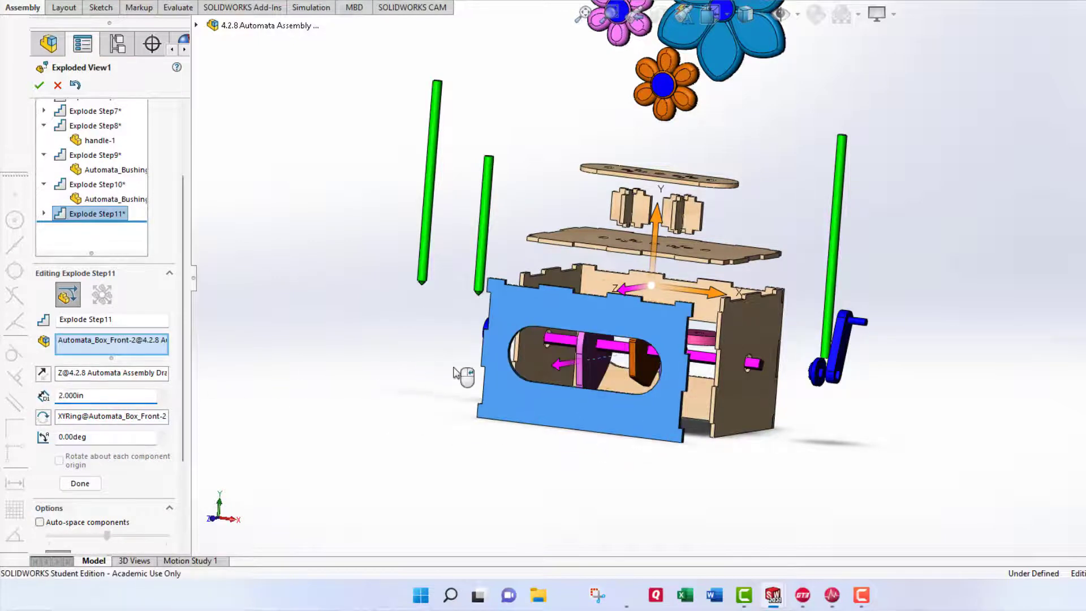
pyautogui.click(525, 361)
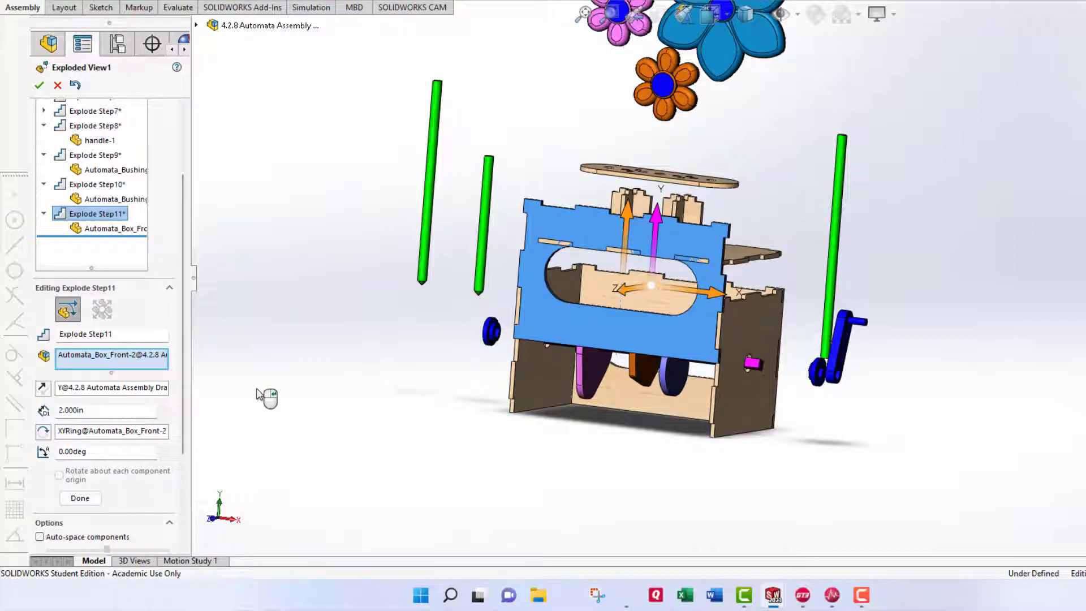
pyautogui.click(79, 228)
pyautogui.rightClick(82, 231)
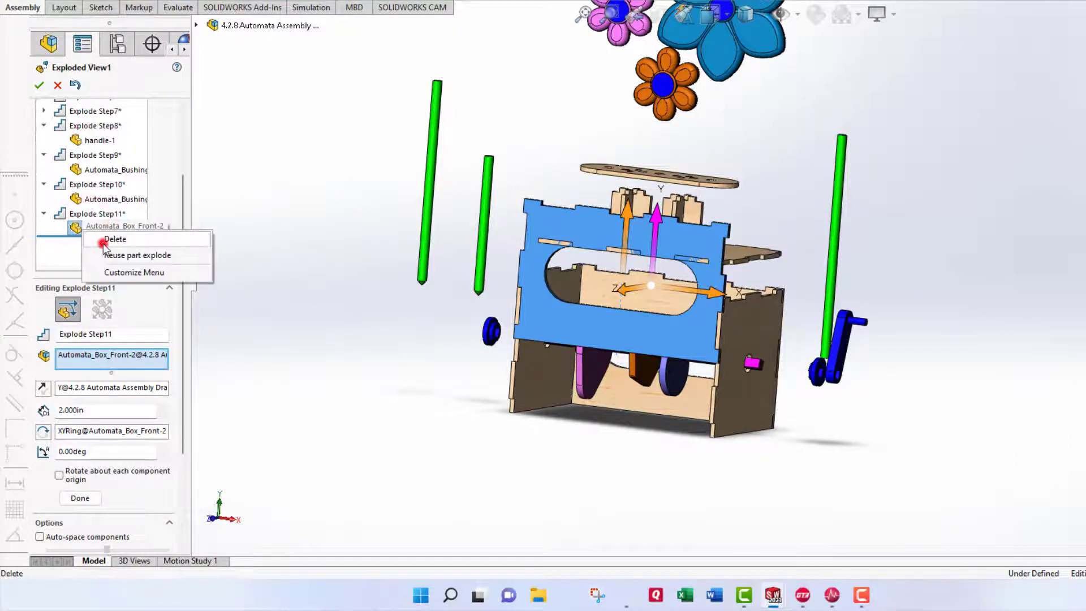
pyautogui.click(104, 239)
# Move Automata_Box_Front-2 2in out along Z and finish Explode Step11.
pyautogui.click(561, 406)
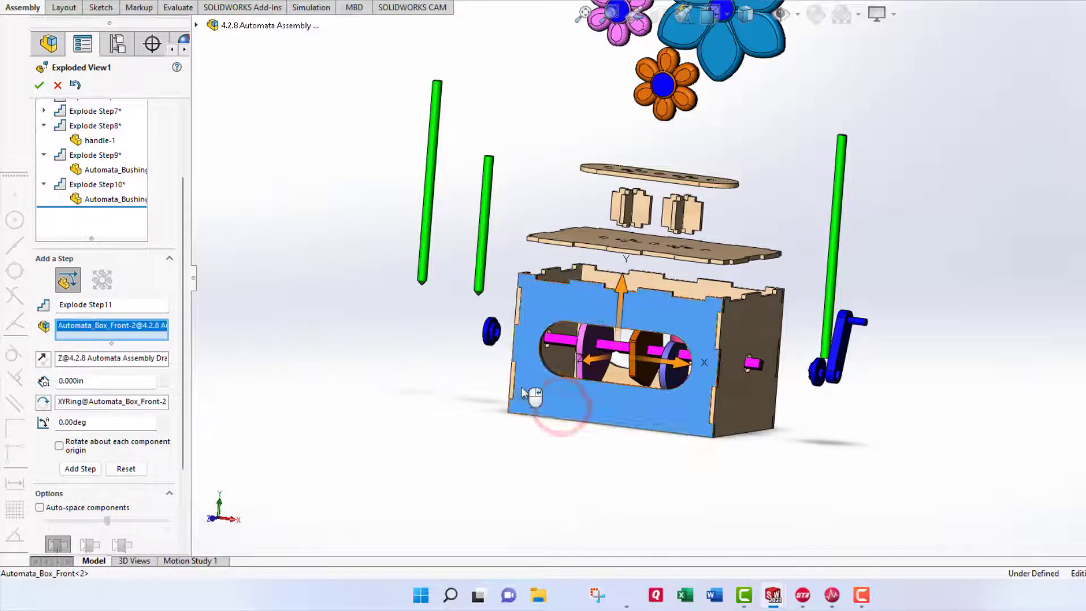
pyautogui.moveTo(588, 360); pyautogui.dragTo(539, 392)
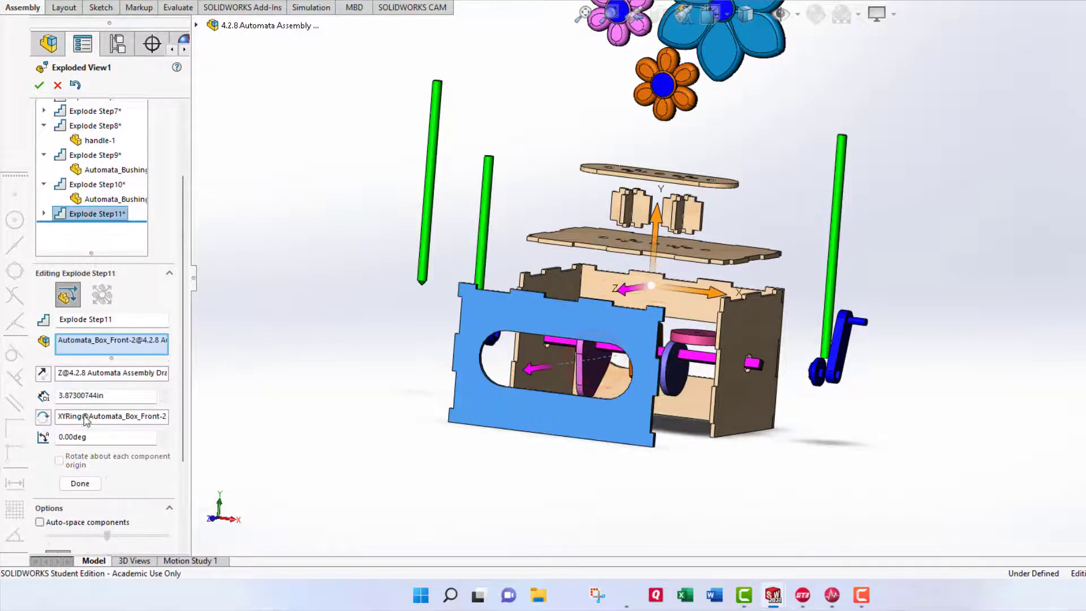
pyautogui.write('2.')
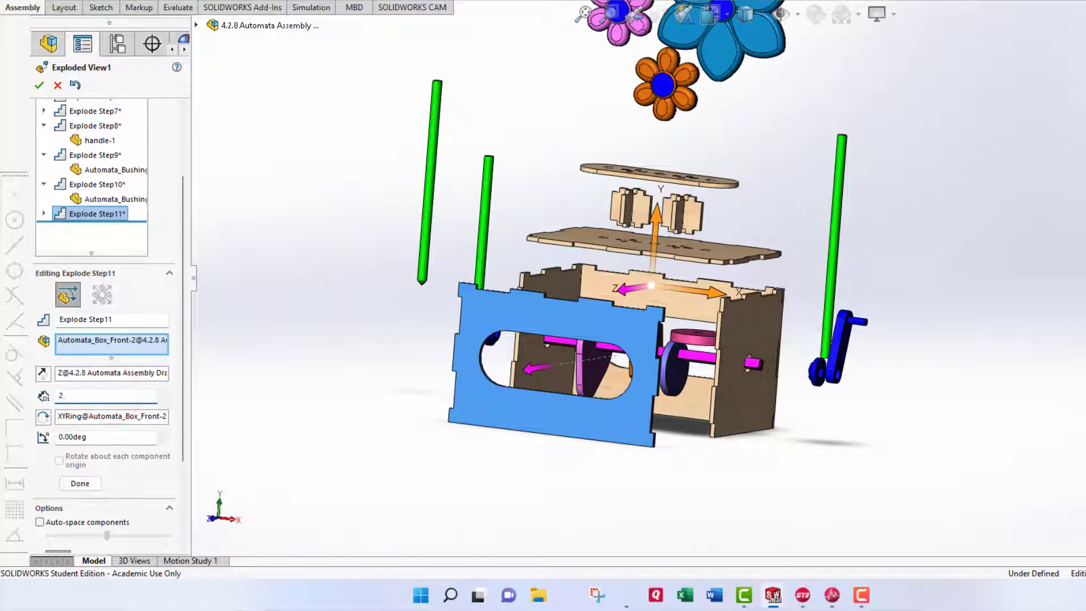
pyautogui.press('Return')
pyautogui.click(98, 485)
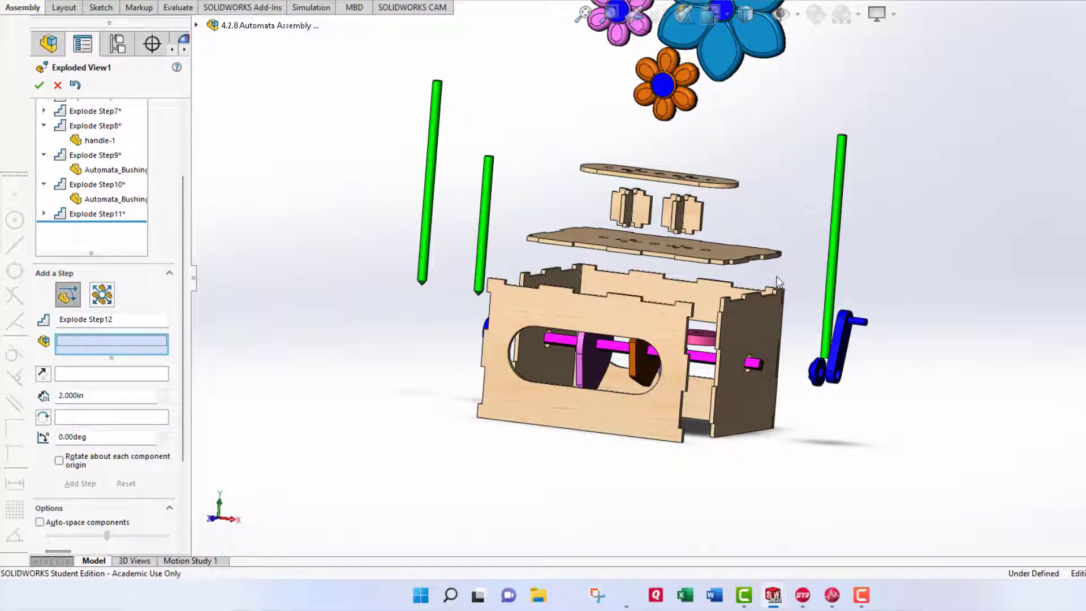
# Clear the accidental group selection of upper plates and spacer blocks.
pyautogui.moveTo(776, 276); pyautogui.dragTo(540, 143)
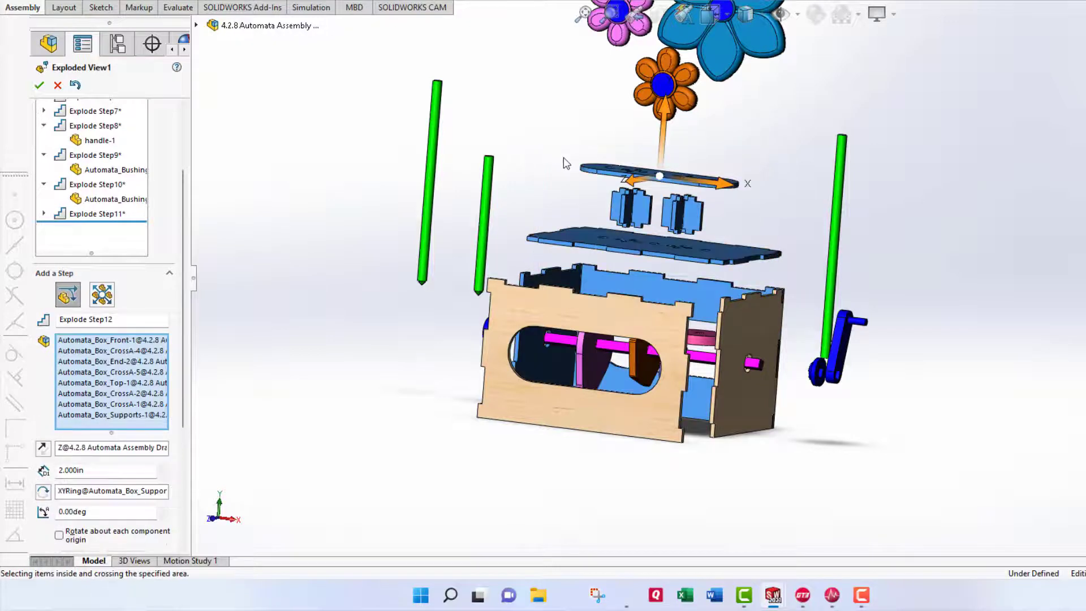
pyautogui.click(785, 205)
pyautogui.rightClick(131, 371)
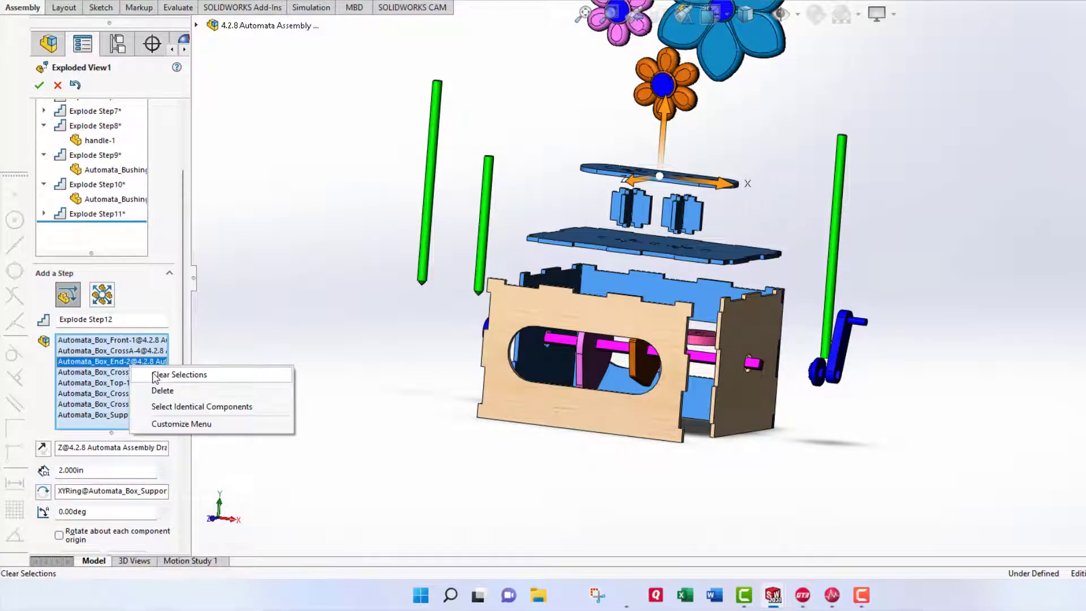
pyautogui.click(152, 372)
# Move Automata_Box_Top-1, CrossA-5/4/2/1 and Supports-1 together 6in along X.
pyautogui.click(597, 240)
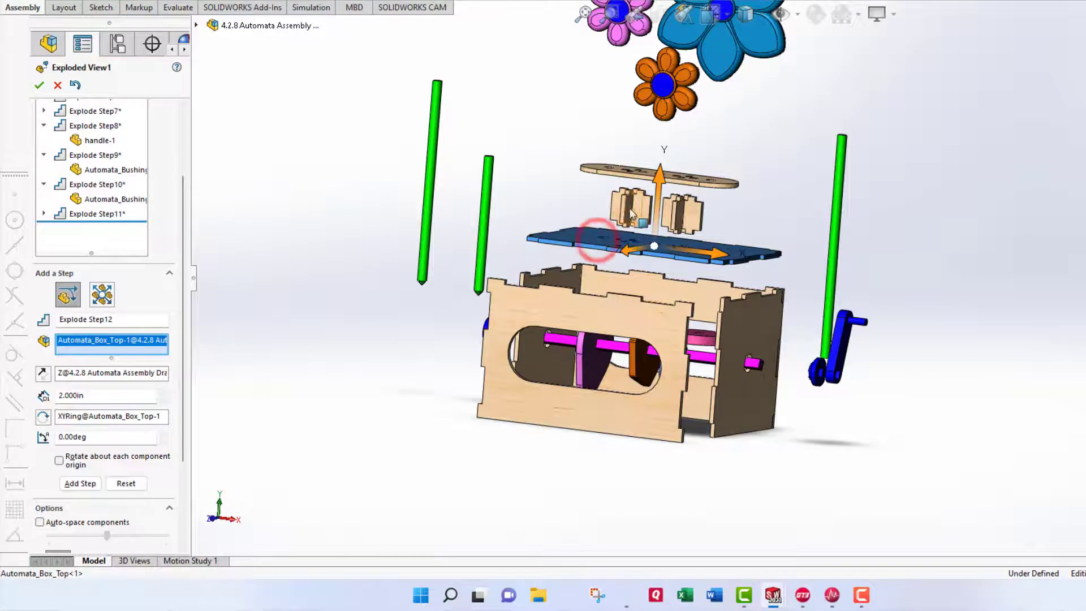
pyautogui.click(630, 209)
pyautogui.click(625, 217)
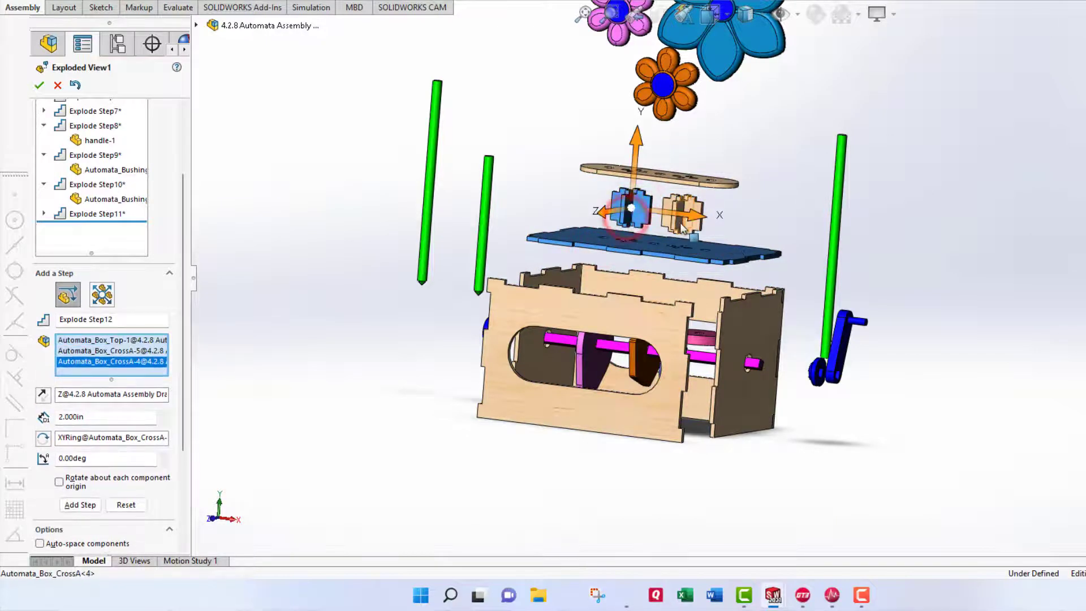
pyautogui.click(679, 210)
pyautogui.click(692, 223)
pyautogui.click(702, 184)
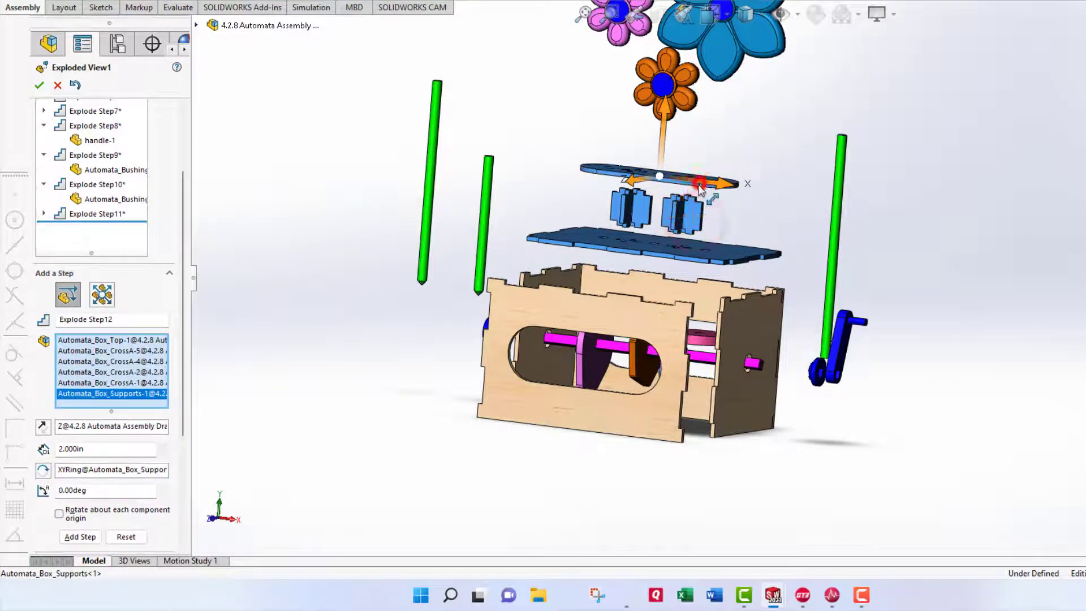
pyautogui.moveTo(725, 187); pyautogui.dragTo(1043, 270)
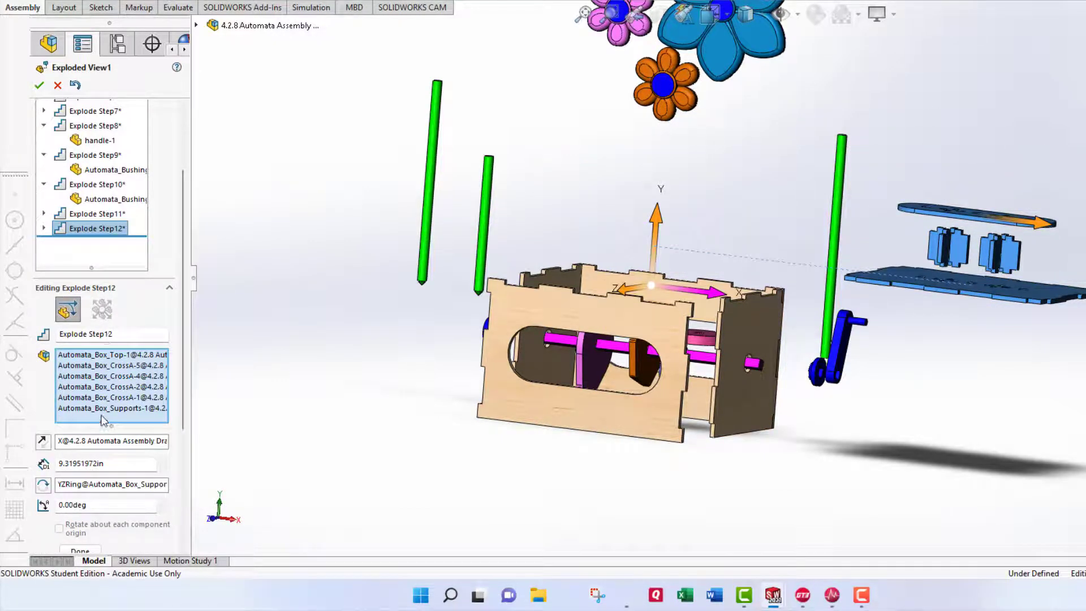
pyautogui.moveTo(91, 456); pyautogui.dragTo(59, 462)
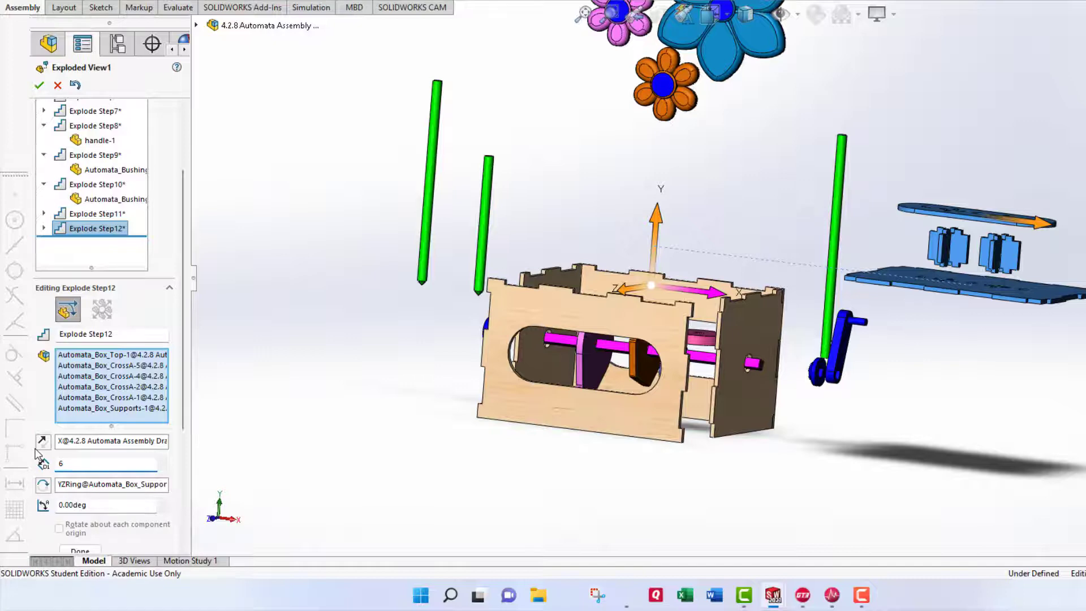
pyautogui.press('Return')
pyautogui.scroll(-3, 129, 464)
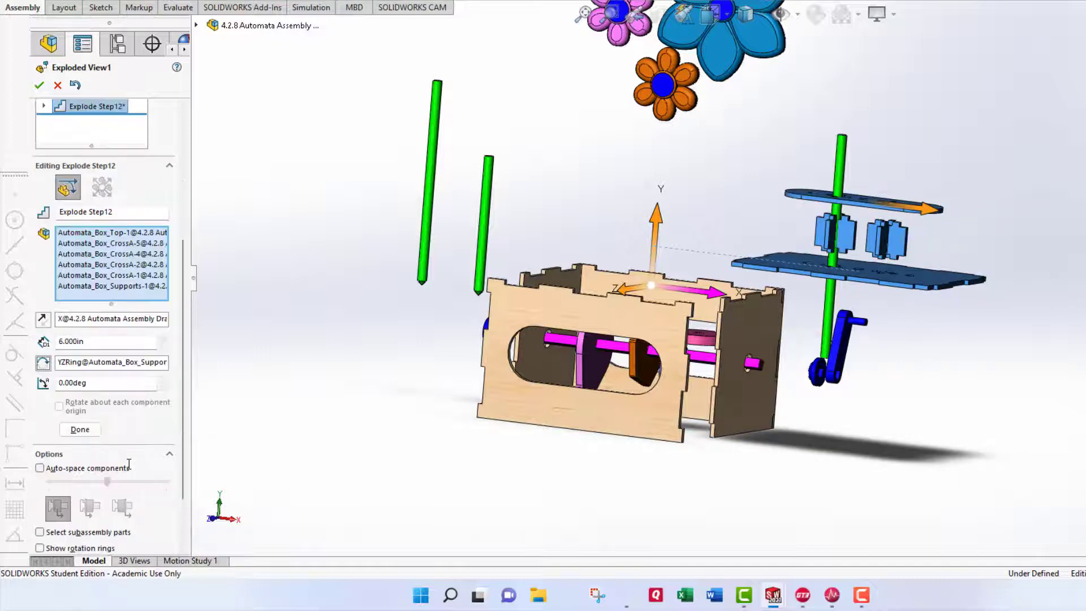
# Finish Explode Step12 and select pear_cam, hexcam, eccentric and Roundroller.
pyautogui.click(80, 430)
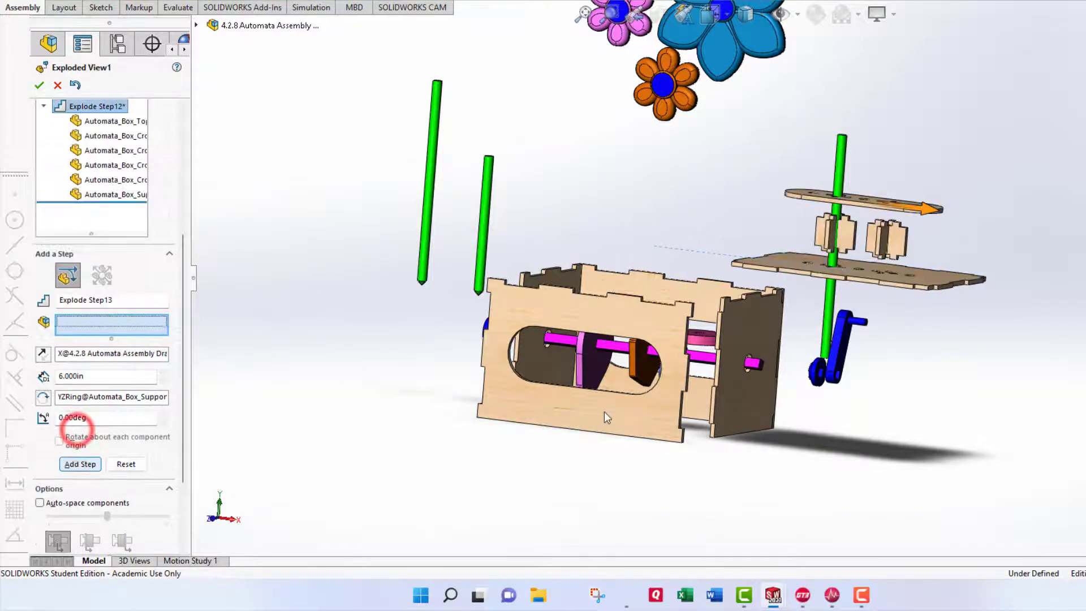
pyautogui.click(588, 367)
pyautogui.scroll(-1, 601, 374)
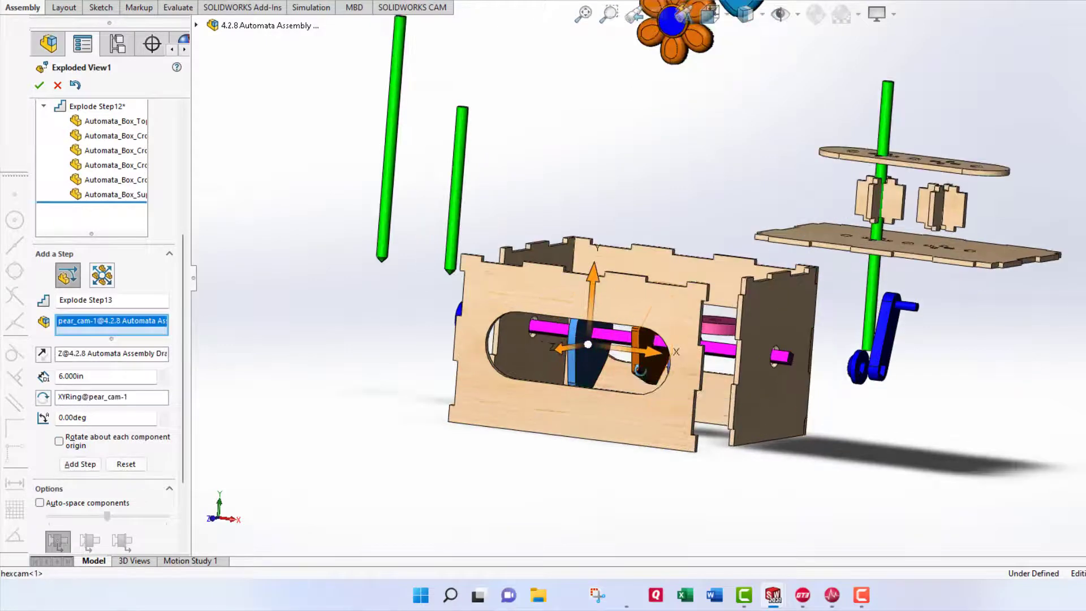
pyautogui.moveTo(638, 372); pyautogui.dragTo(652, 362, button='middle')
pyautogui.click(646, 373)
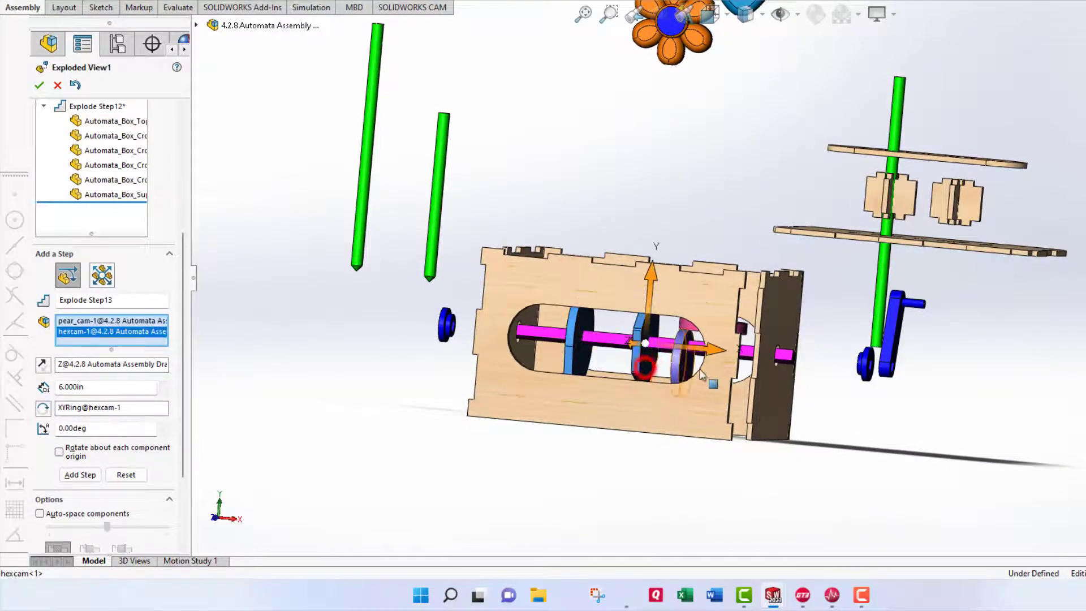
pyautogui.click(691, 339)
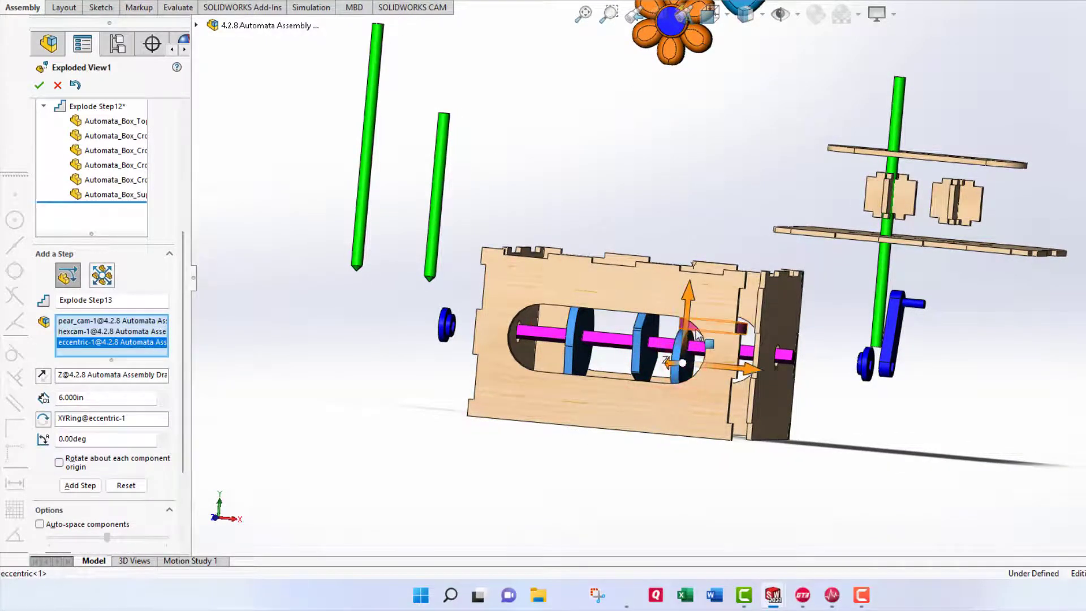
pyautogui.click(696, 334)
pyautogui.click(695, 320)
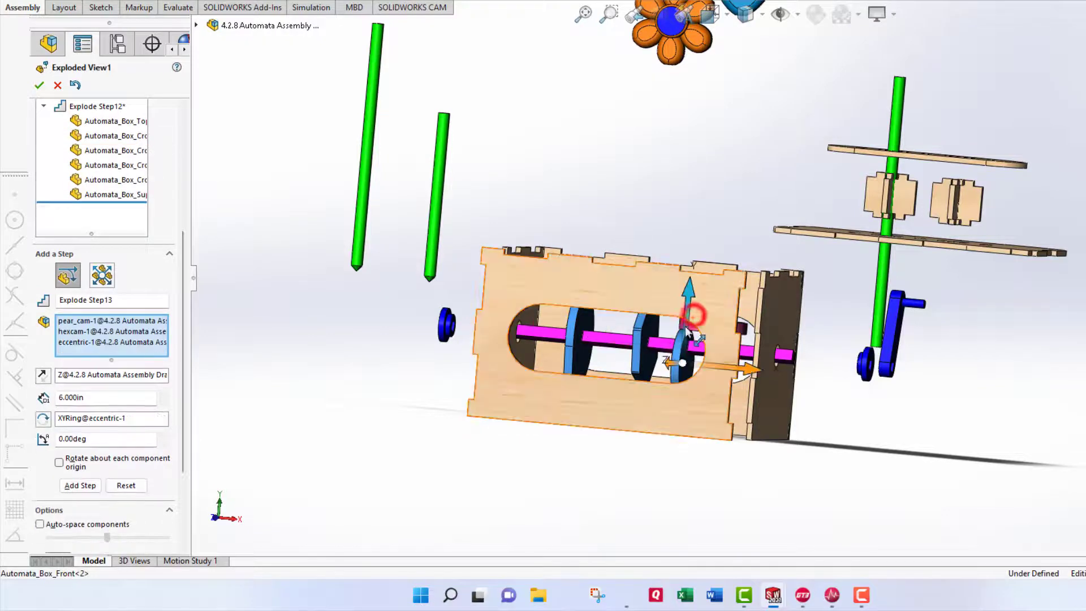
pyautogui.scroll(-4, 694, 318)
pyautogui.scroll(2, 699, 299)
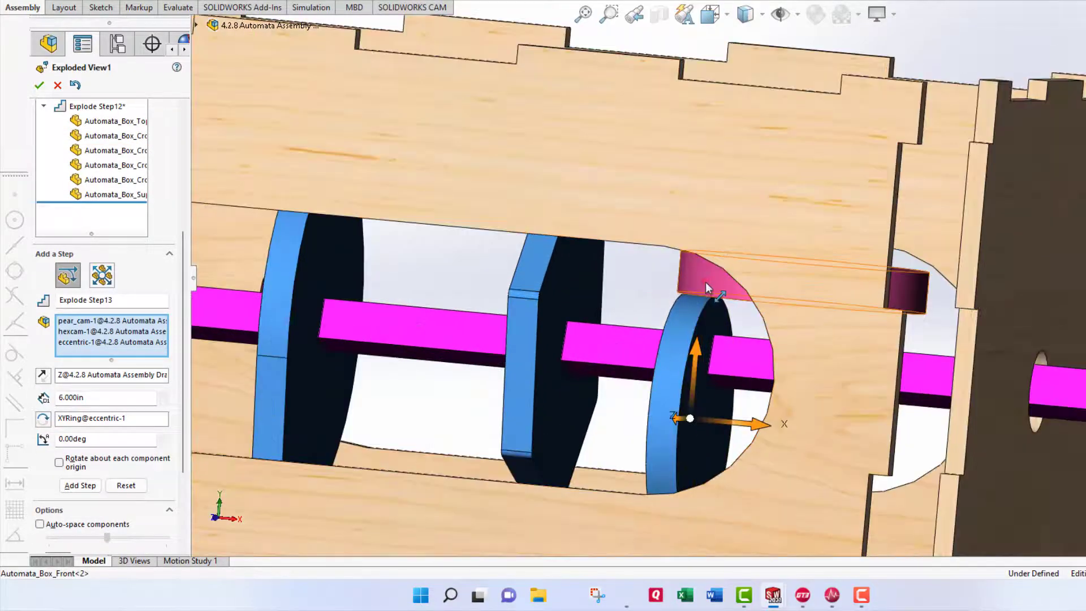
pyautogui.click(705, 282)
# Lift the four cams and roller 4in up along Y, finishing Explode Step13.
pyautogui.scroll(4, 697, 297)
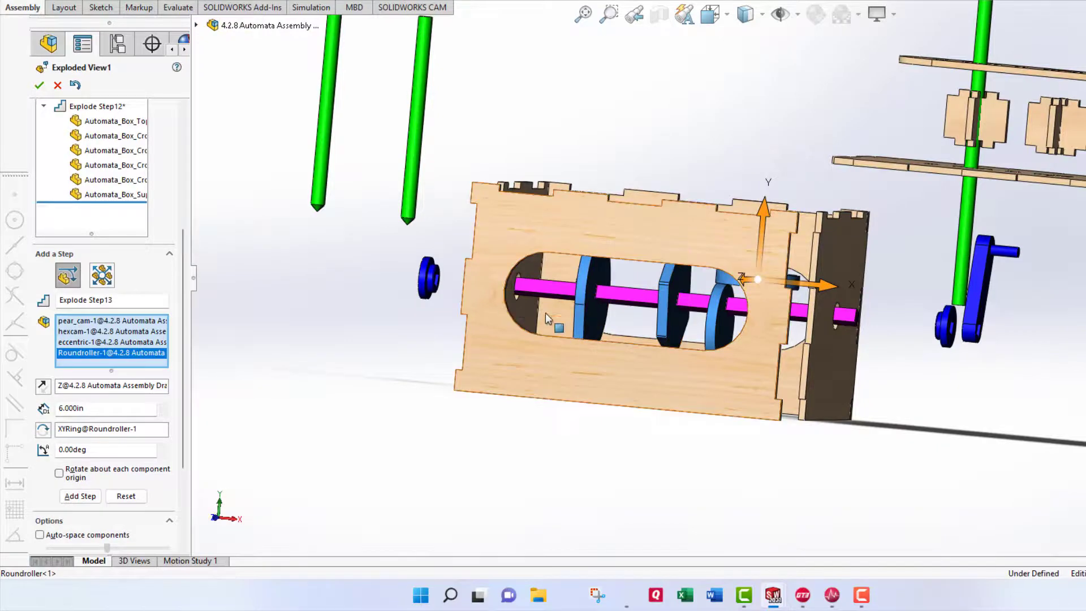
pyautogui.scroll(3, 548, 314)
pyautogui.moveTo(597, 313); pyautogui.dragTo(578, 333, button='middle')
pyautogui.scroll(1, 736, 233)
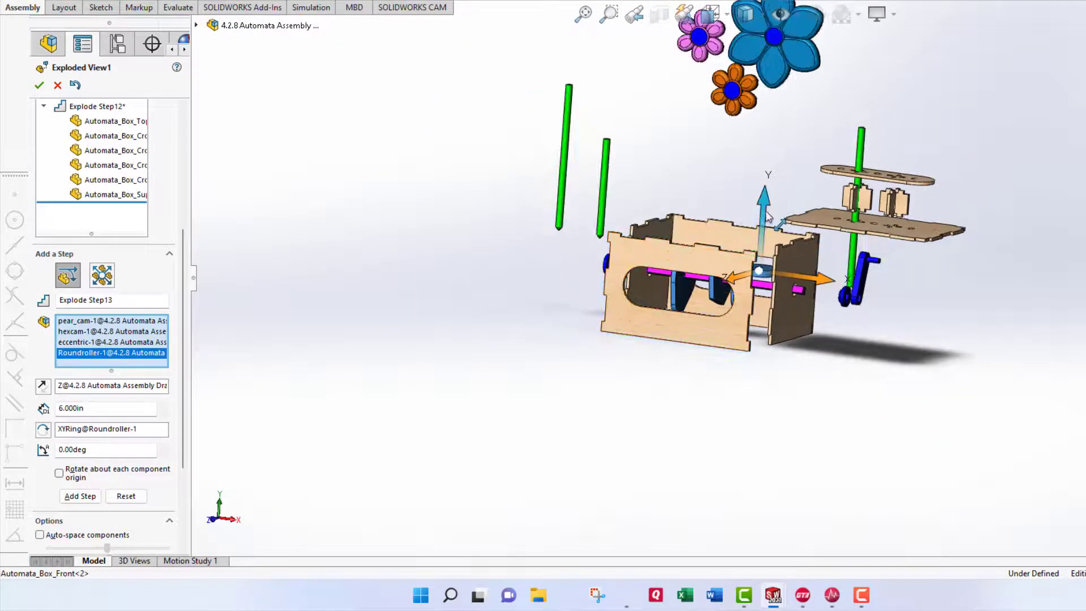
pyautogui.moveTo(763, 214); pyautogui.dragTo(759, 105)
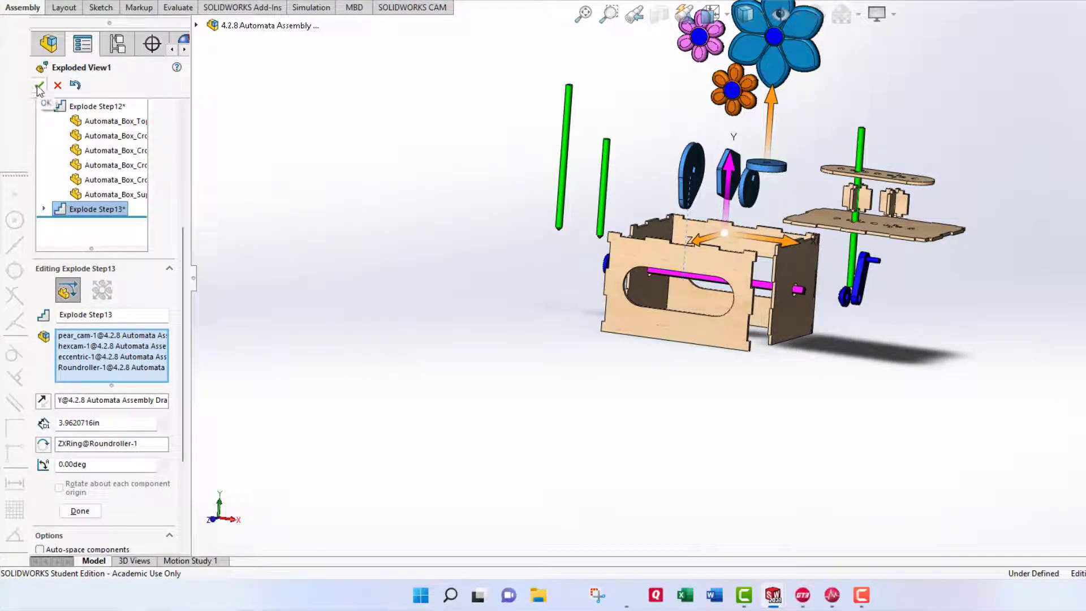
pyautogui.click(116, 425)
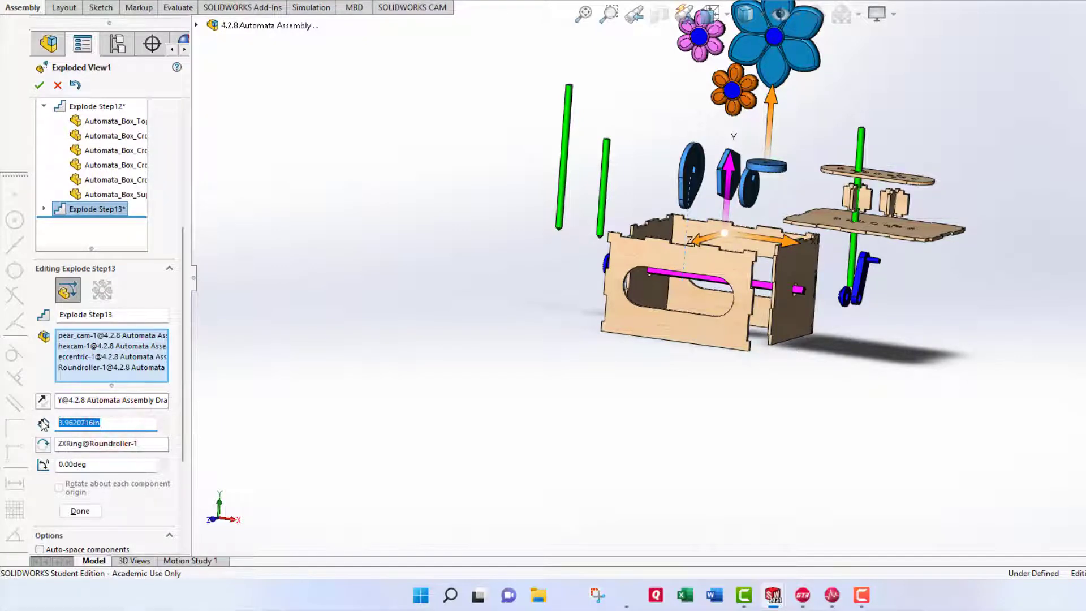
pyautogui.write('4')
pyautogui.press('Return')
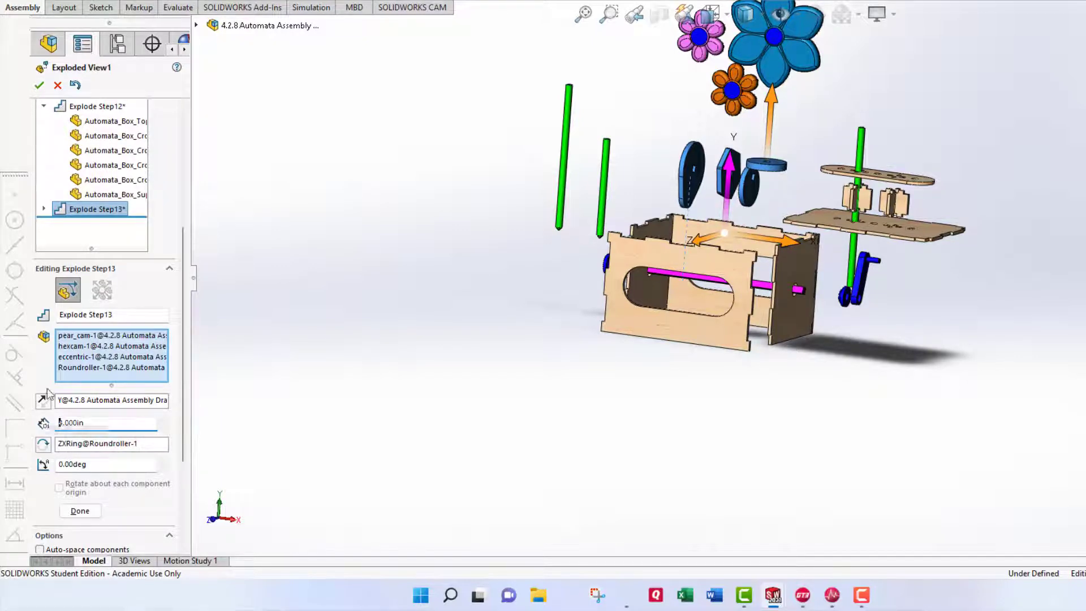
pyautogui.click(82, 511)
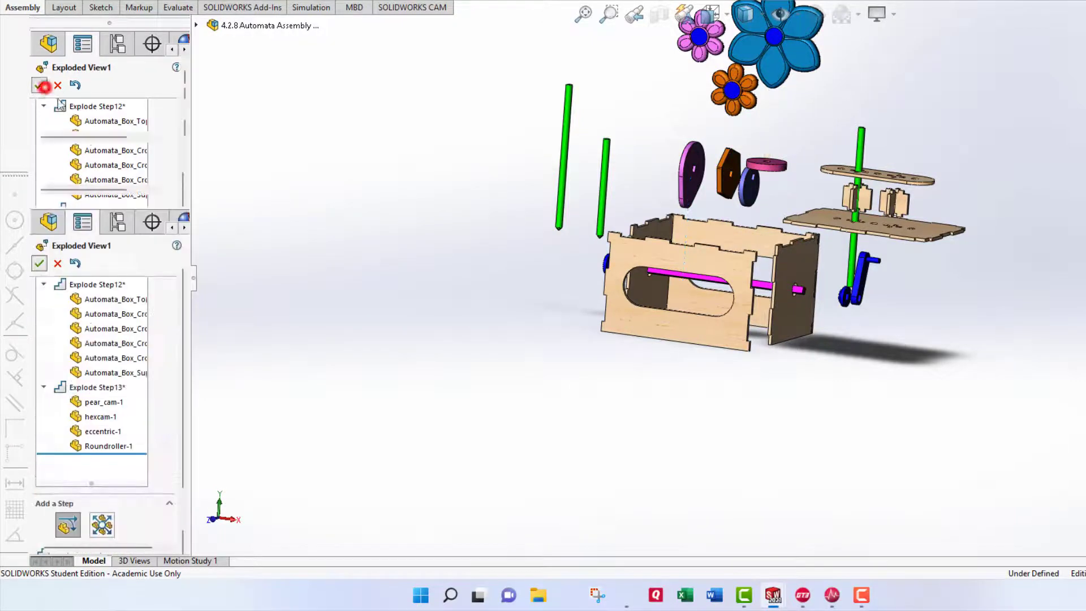
# Close the explode editor and play Exploded View1 as an animated collapse.
pyautogui.click(44, 88)
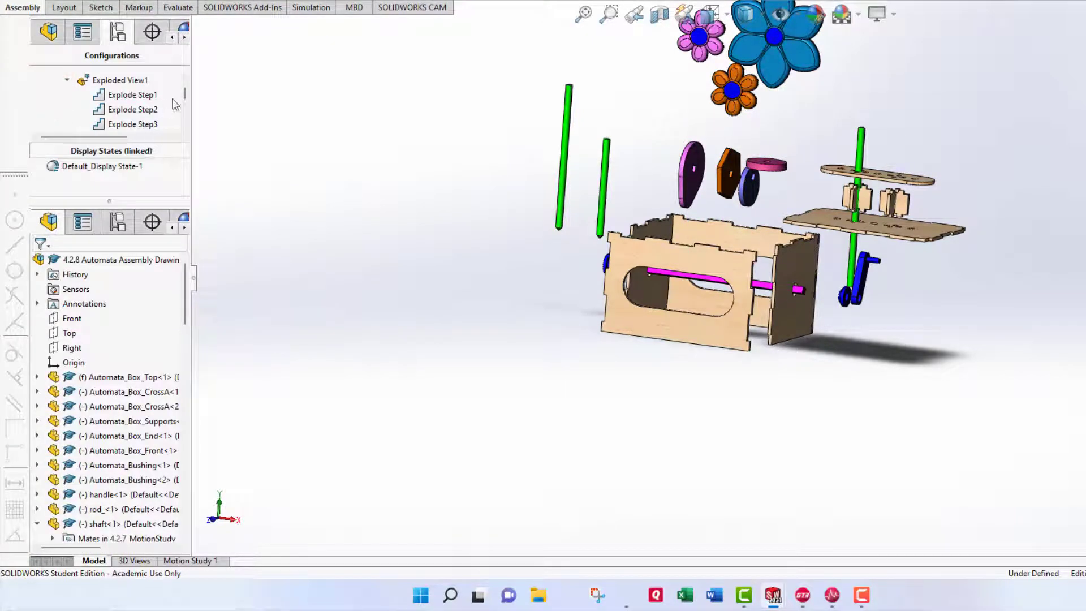
pyautogui.moveTo(187, 97); pyautogui.dragTo(182, 90)
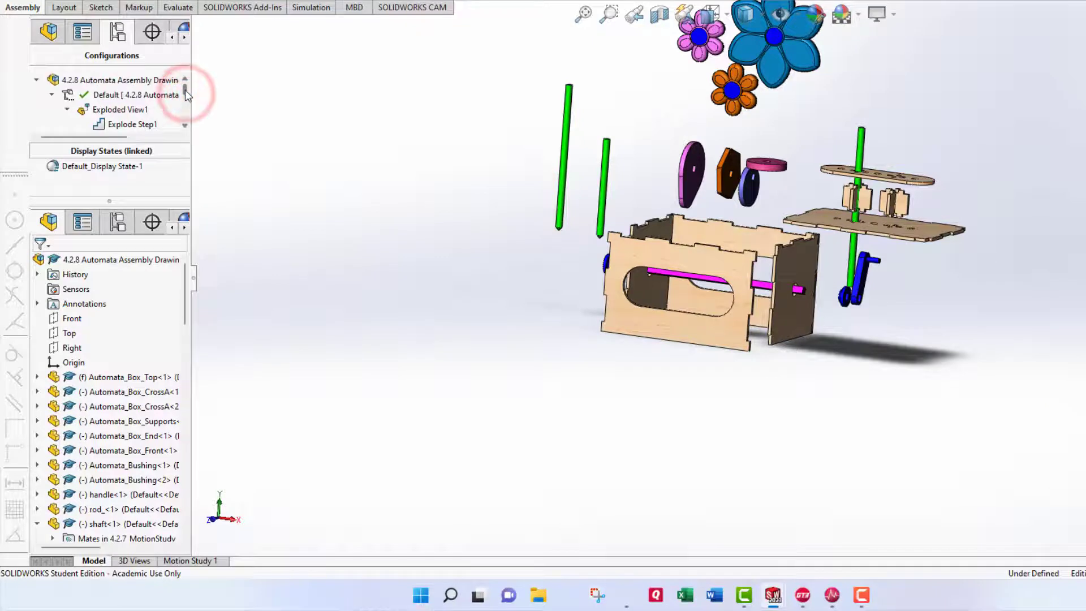
pyautogui.rightClick(96, 111)
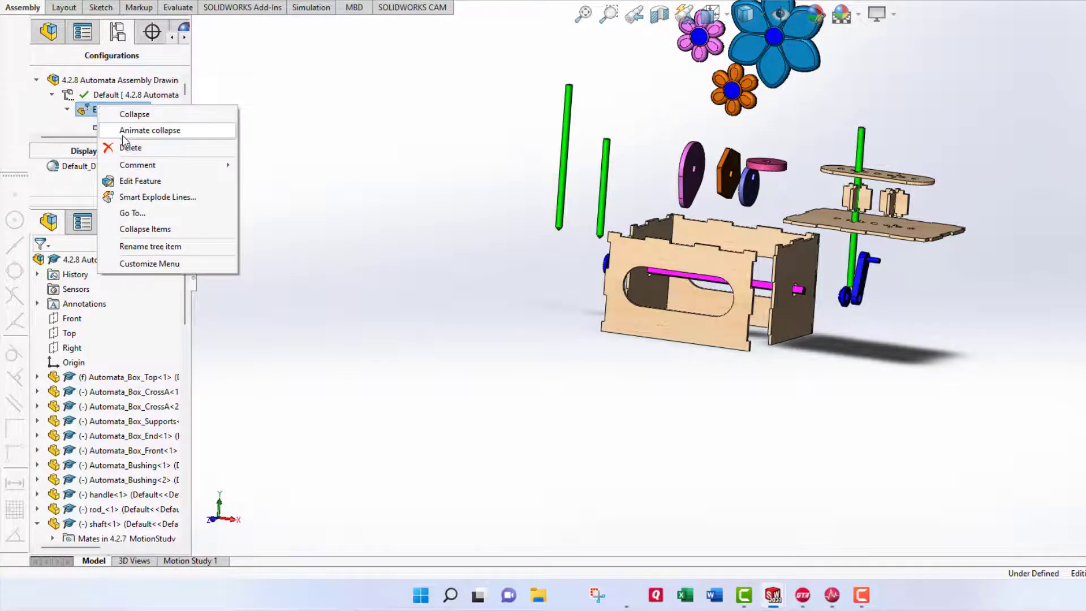
pyautogui.click(122, 134)
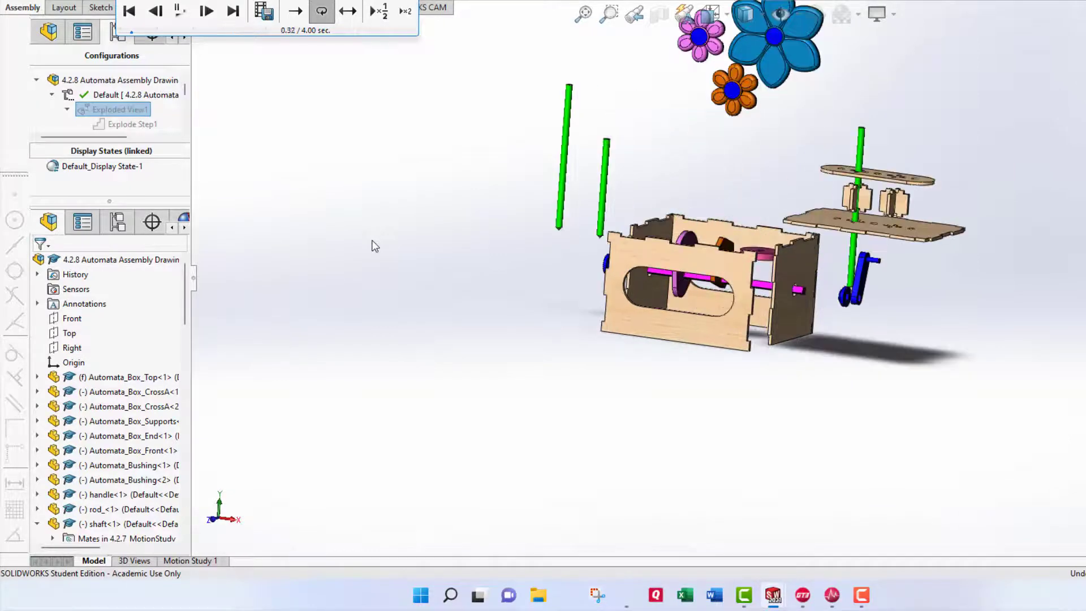
# Set the animation to slow play and single-pass playback, then rewind it to 0.00.
pyautogui.click(378, 13)
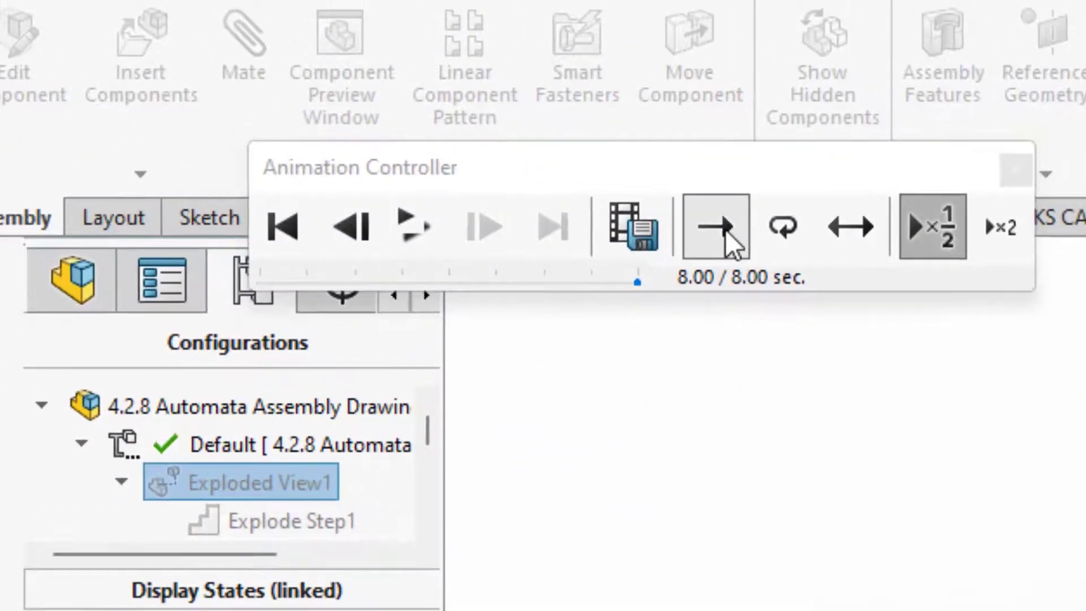
pyautogui.click(725, 229)
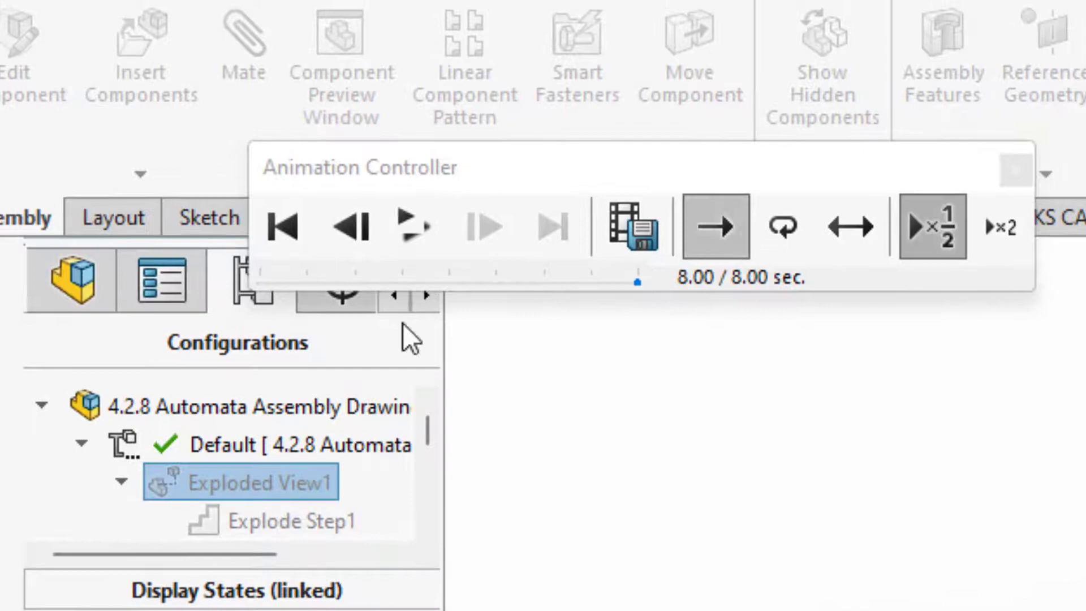
pyautogui.click(291, 229)
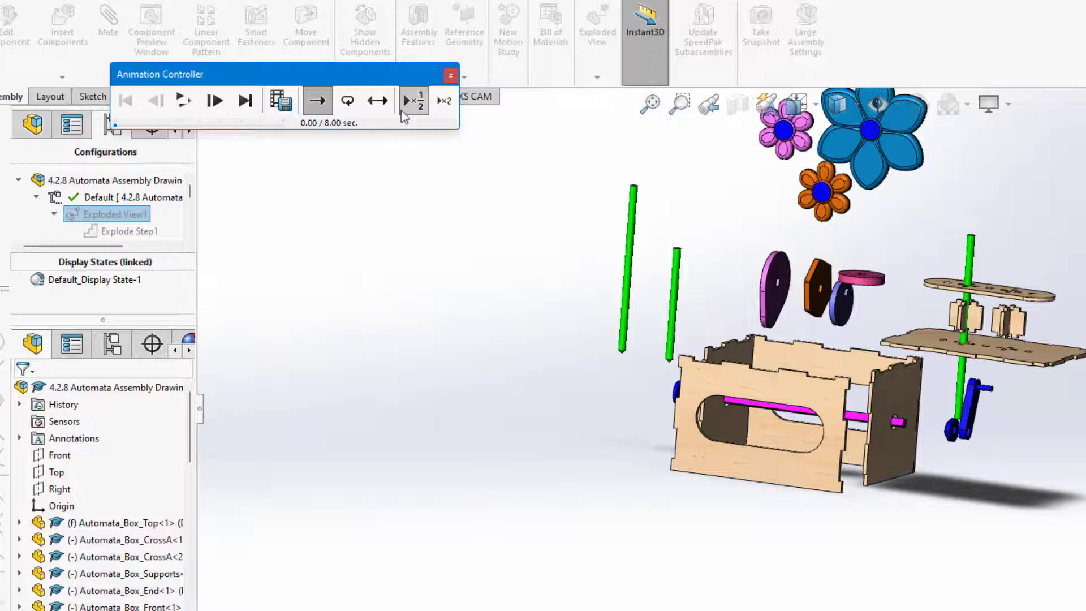
# Save the animation as 4.2.8 Automata Assembly Drawings.mp4 at 1:1 aspect, replacing the existing file.
pyautogui.click(287, 107)
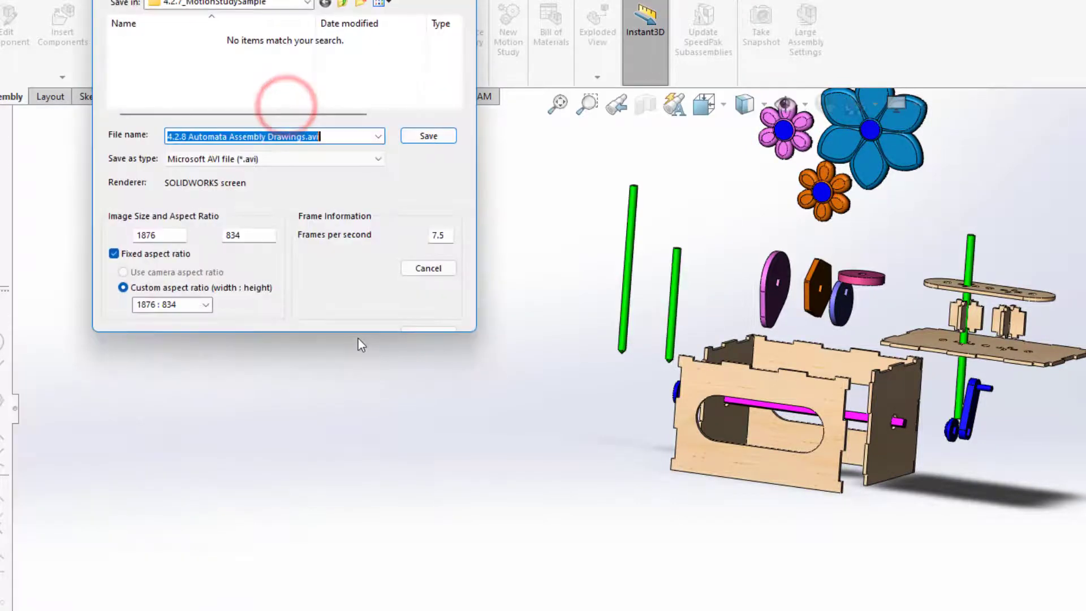
pyautogui.click(375, 137)
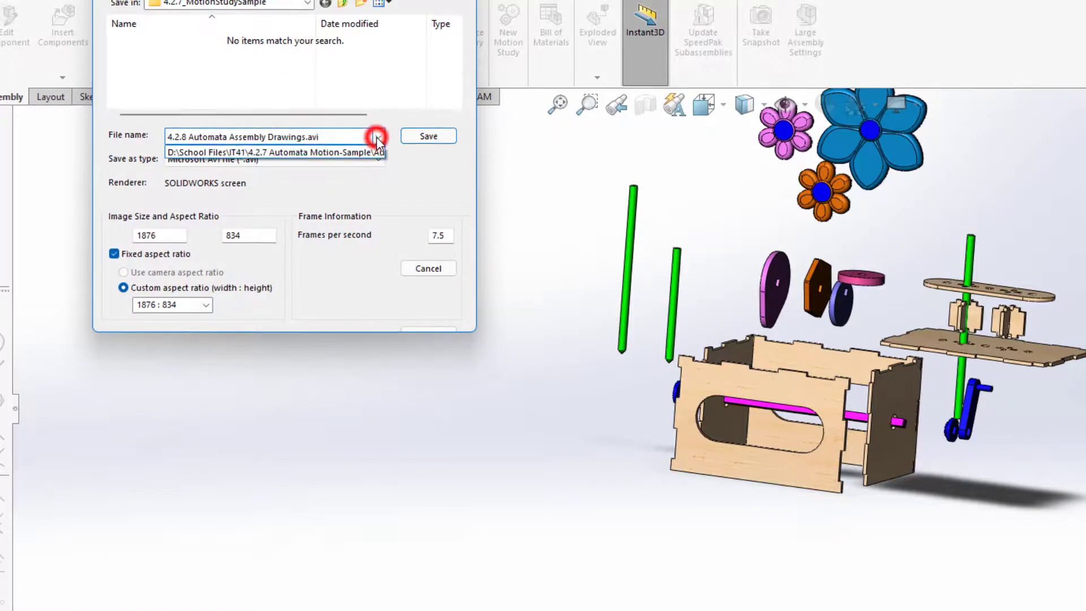
pyautogui.click(378, 137)
pyautogui.click(379, 159)
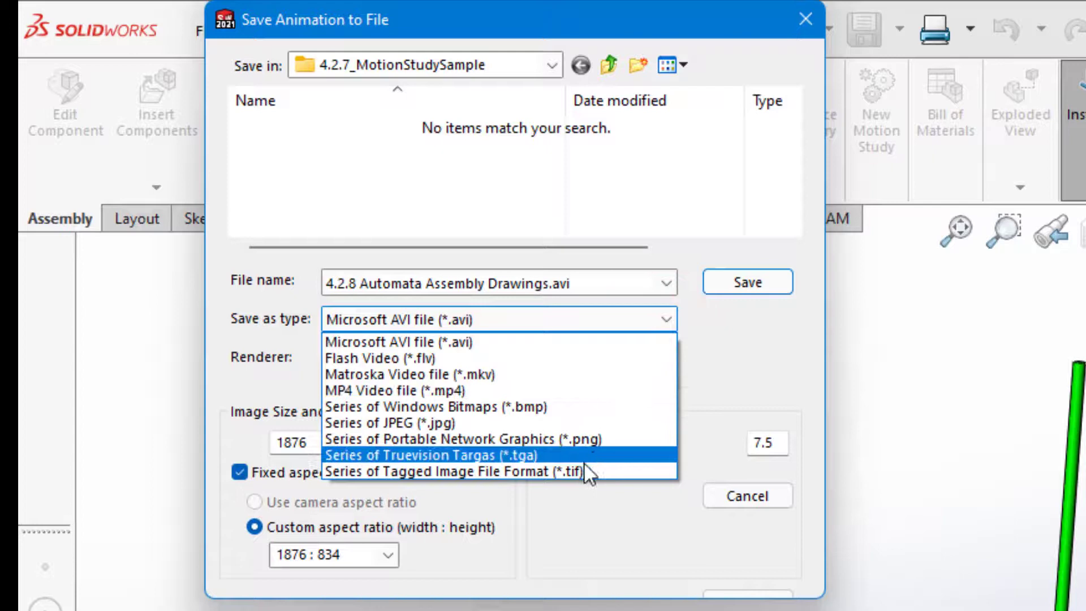
pyautogui.click(589, 390)
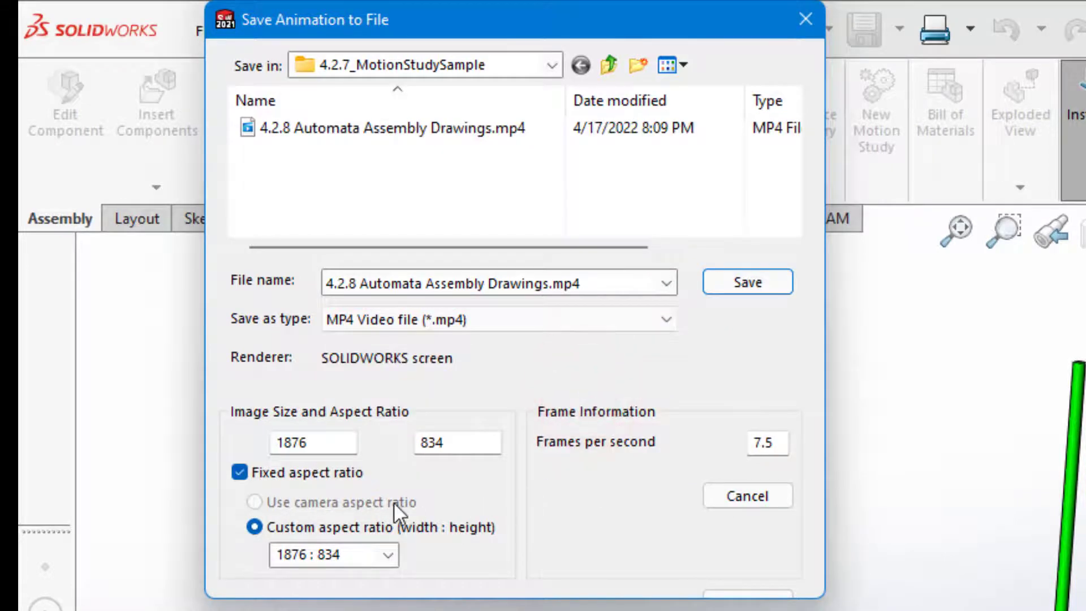
pyautogui.click(389, 555)
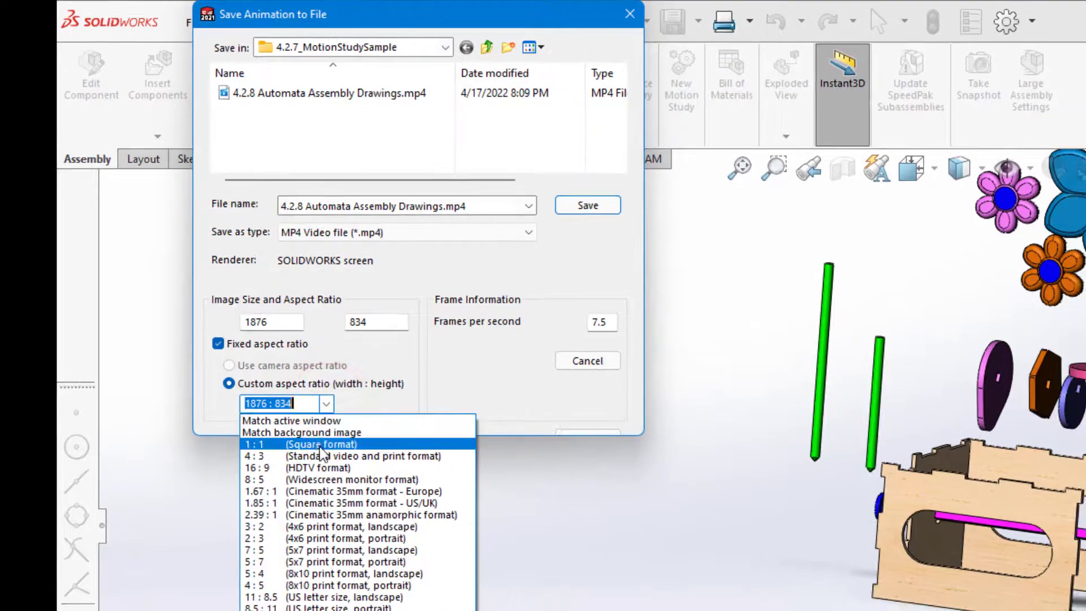
pyautogui.click(321, 444)
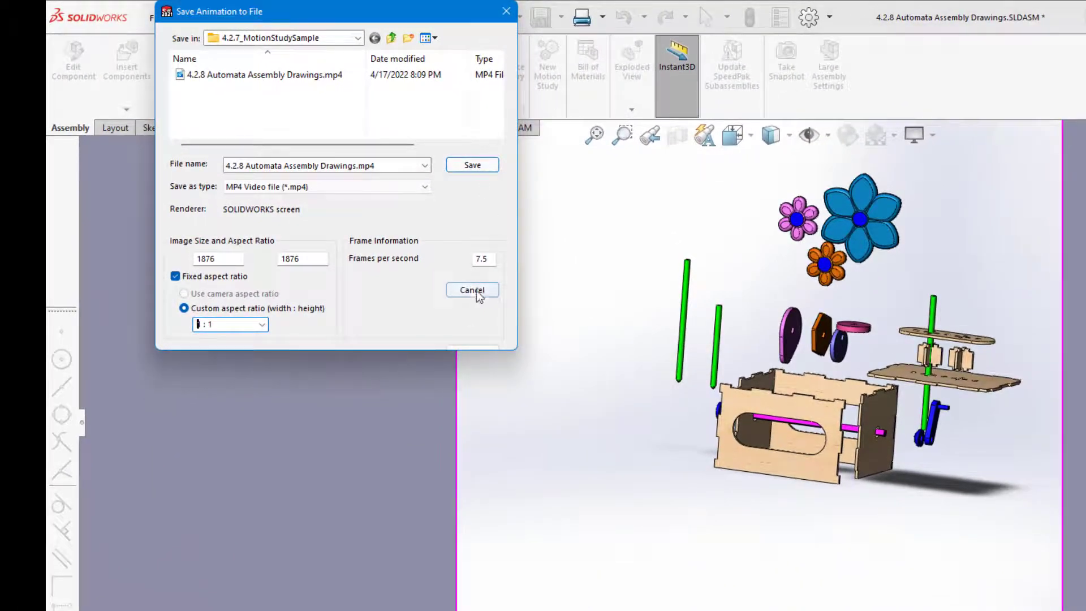
pyautogui.click(464, 163)
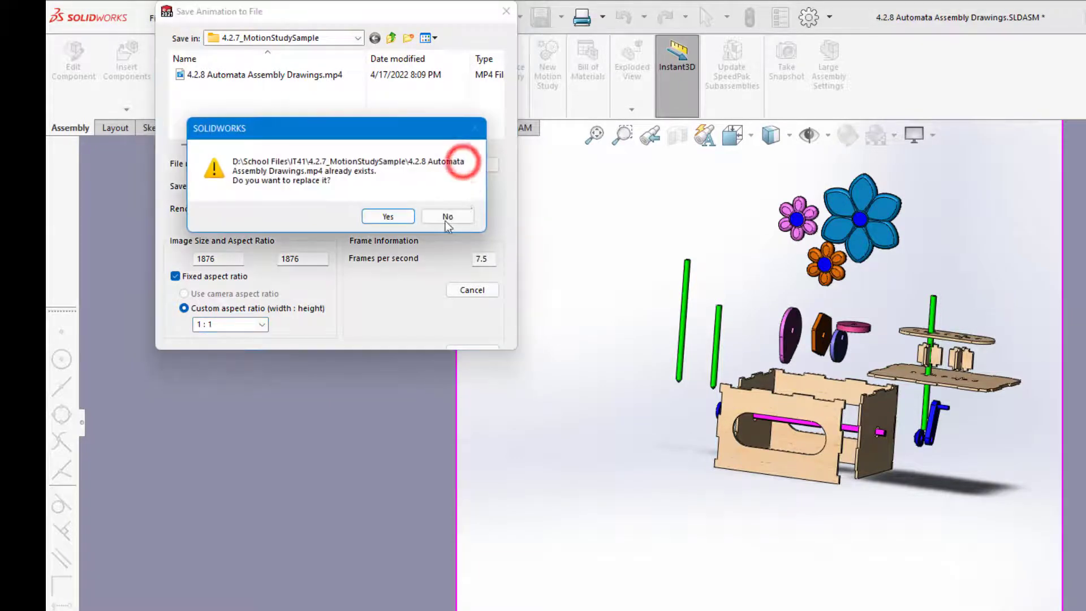
pyautogui.click(391, 216)
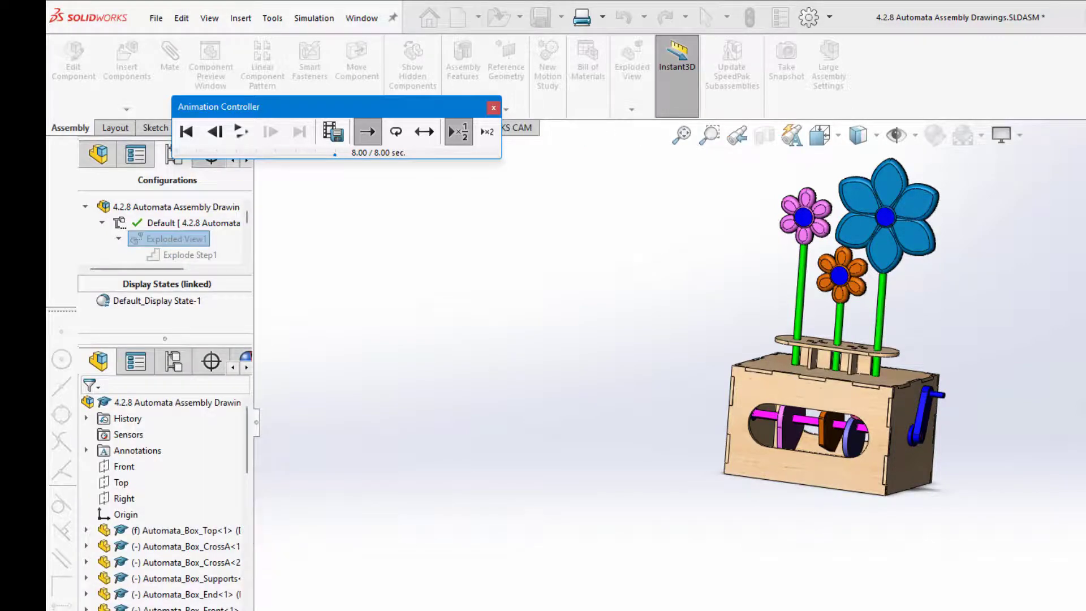
# Play 4.2.8 Automata Assembly Drawings.mp4 from File Explorer's recent files, then close the player.
pyautogui.press('super+e')
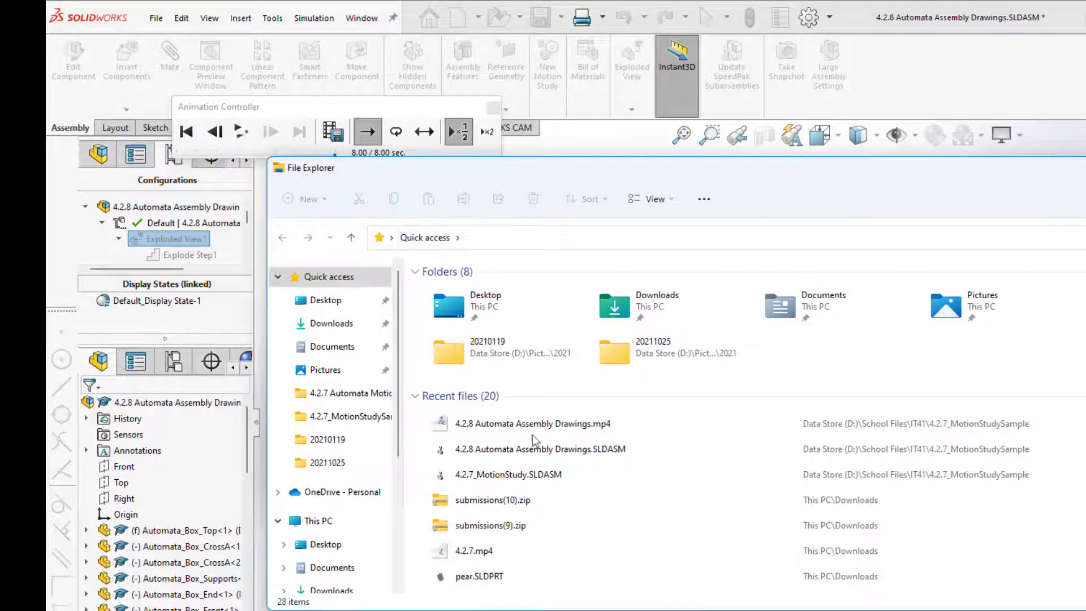
pyautogui.doubleClick(538, 424)
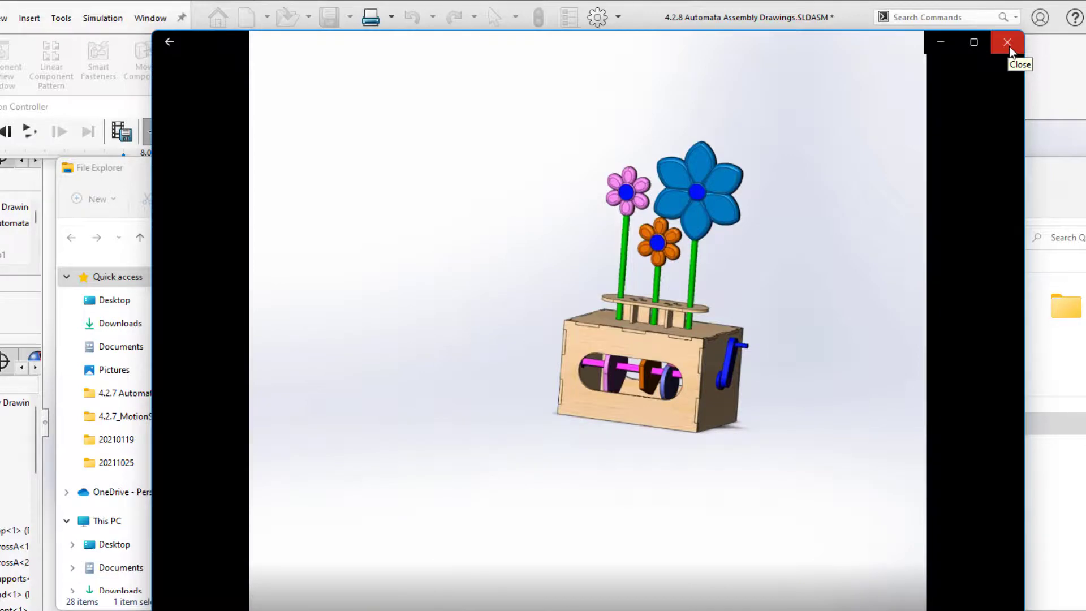
pyautogui.click(1009, 45)
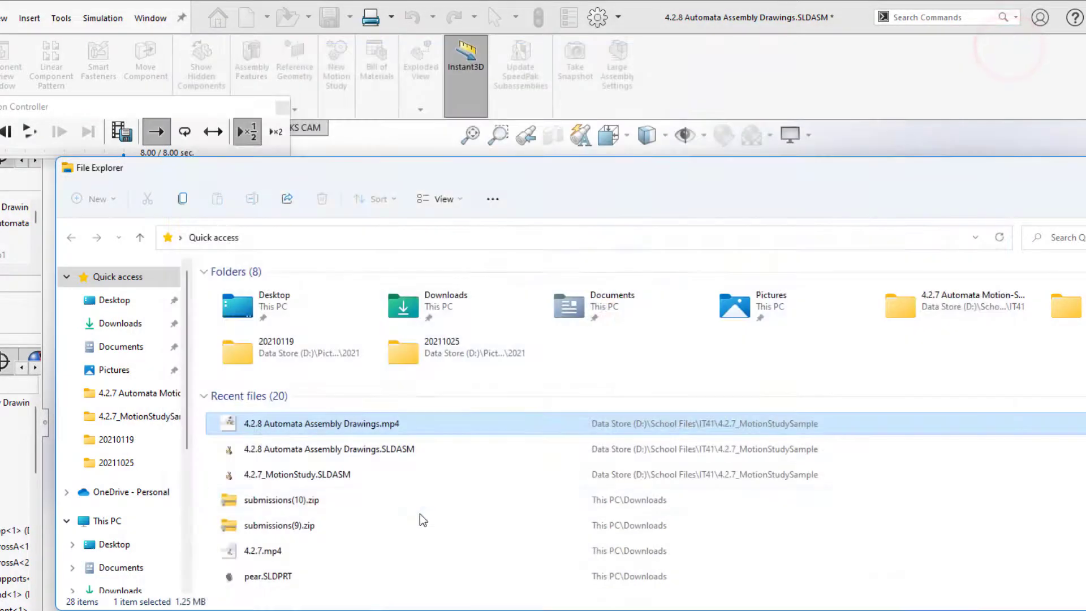